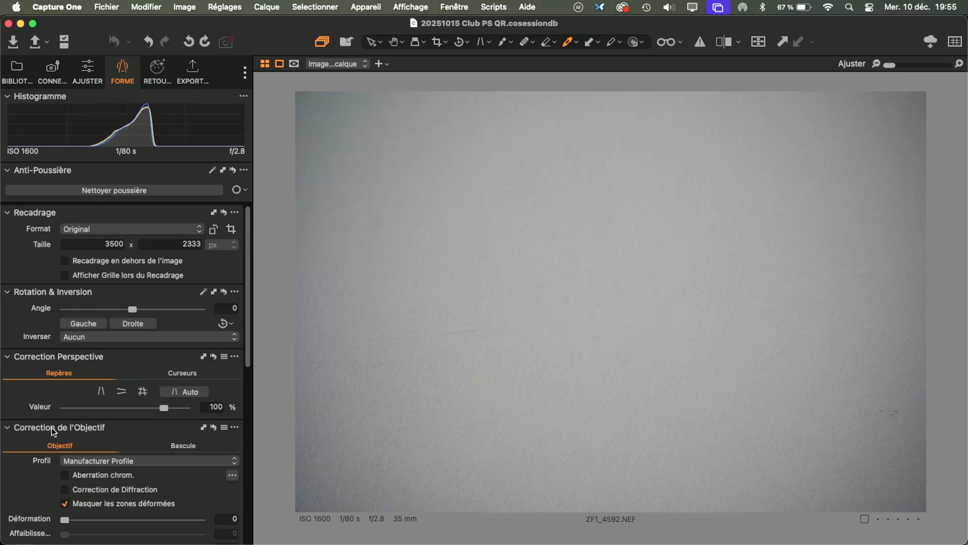
{"action": "mouse_move", "coordinate": [51, 429]}
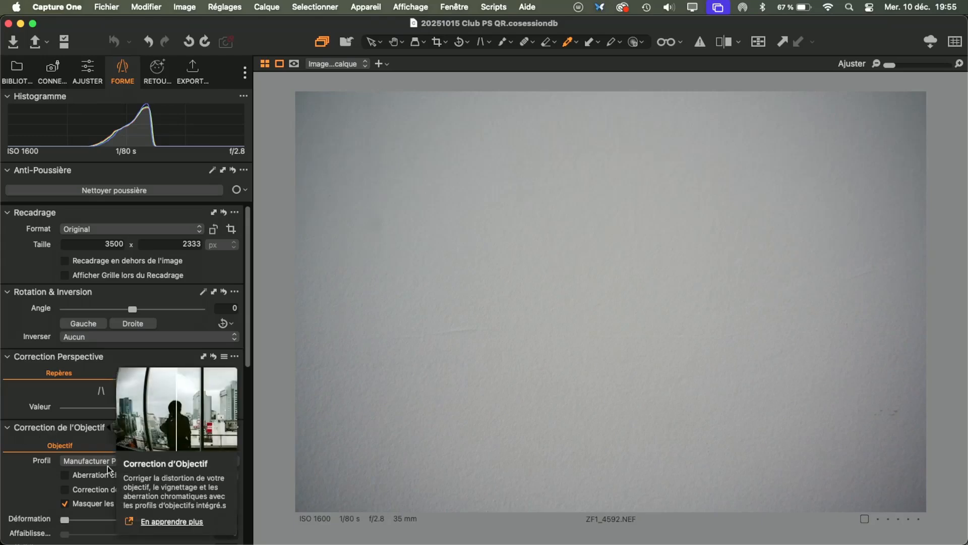
{"action": "left_click", "coordinate": [75, 462]}
{"action": "left_click", "coordinate": [11, 465]}
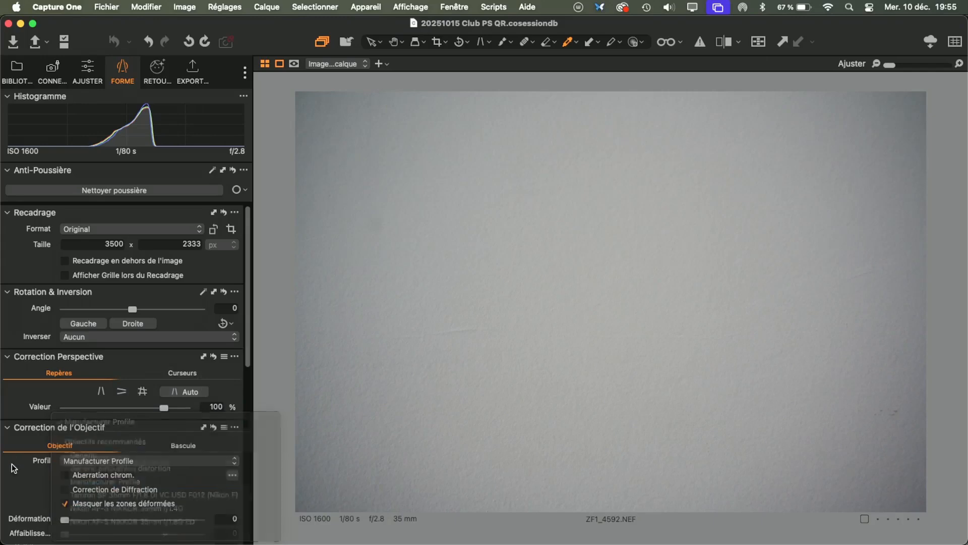
Detach the Correction de l'Objectif tool, hide the interface around the image in full screen, and place the floating tool, slightly narrowed, over the photo's upper corner.
{"action": "left_click_drag", "start_coordinate": [29, 427], "coordinate": [361, 221]}
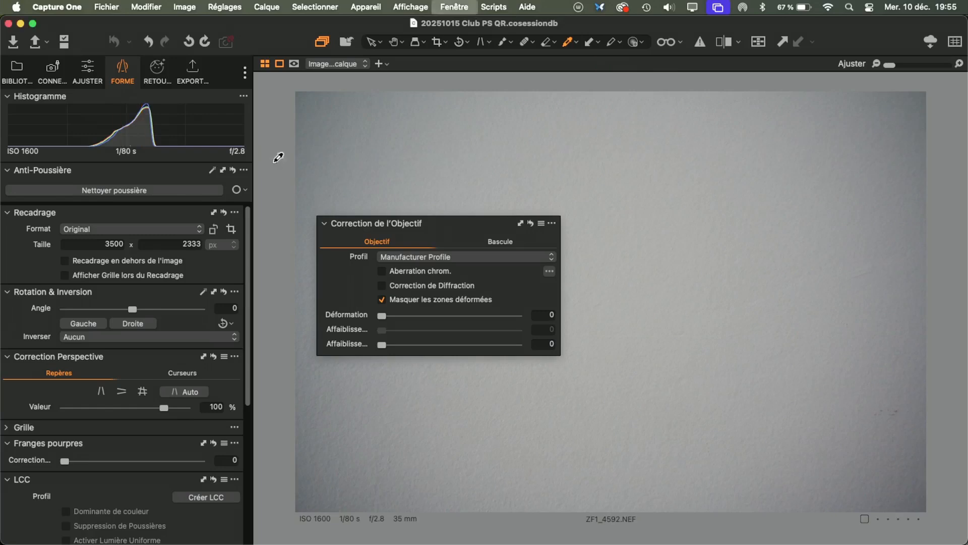
{"action": "key", "text": "ctrl+super+f"}
{"action": "key", "text": "super+t"}
{"action": "left_click_drag", "start_coordinate": [406, 222], "coordinate": [145, 59]}
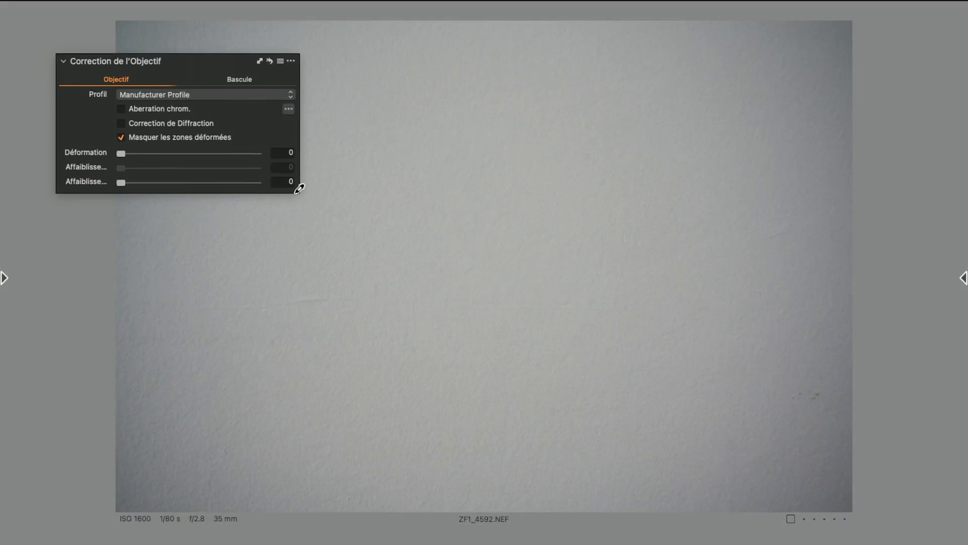
{"action": "left_click_drag", "start_coordinate": [300, 189], "coordinate": [282, 343]}
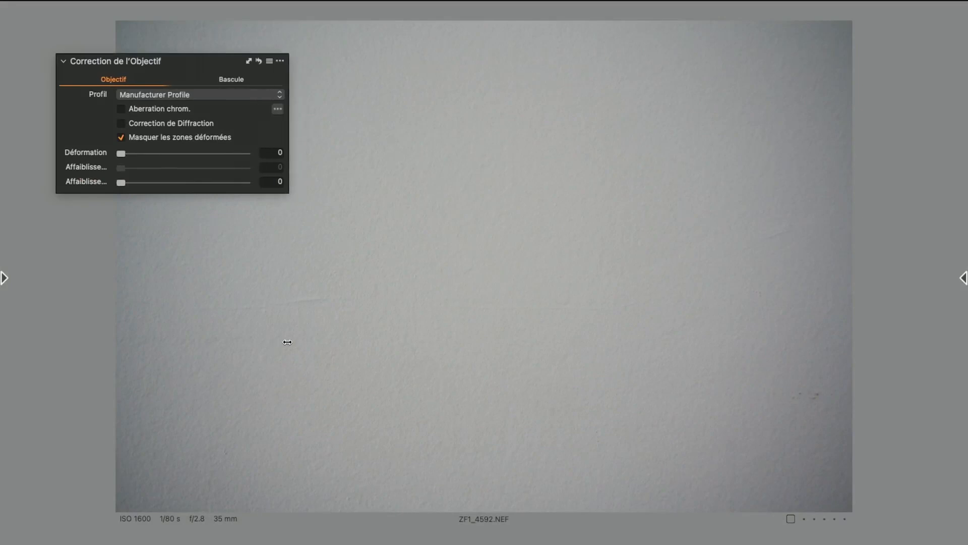
Browse the recommended lens profiles and the Canon, Generic and Leica profile lists without changing the profile.
{"action": "left_click", "coordinate": [234, 94]}
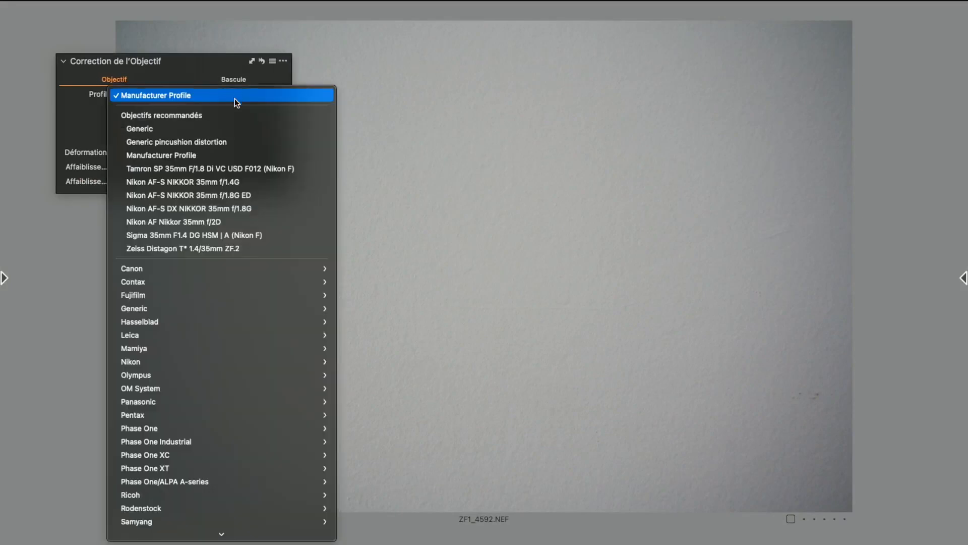
{"action": "mouse_move", "coordinate": [235, 272]}
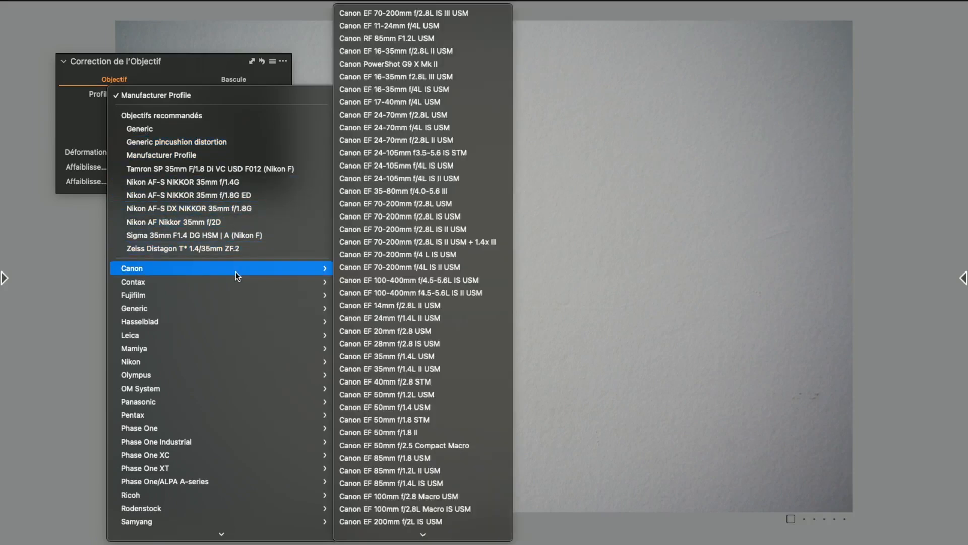
{"action": "mouse_move", "coordinate": [234, 295]}
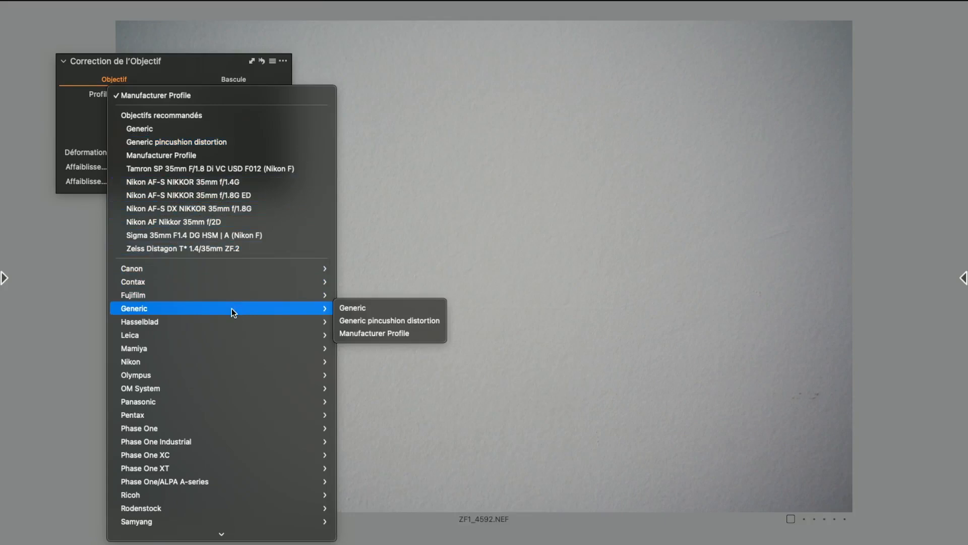
{"action": "mouse_move", "coordinate": [228, 325]}
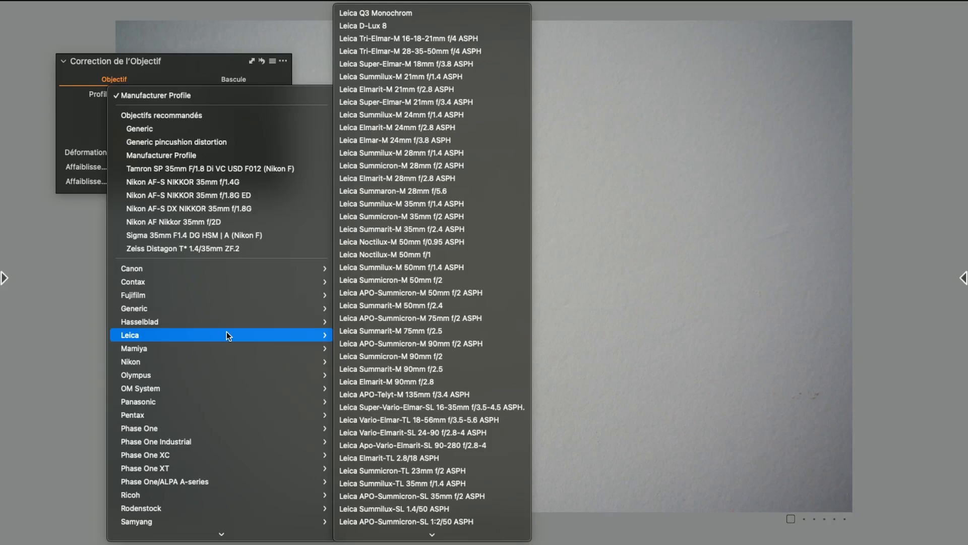
{"action": "mouse_move", "coordinate": [233, 384]}
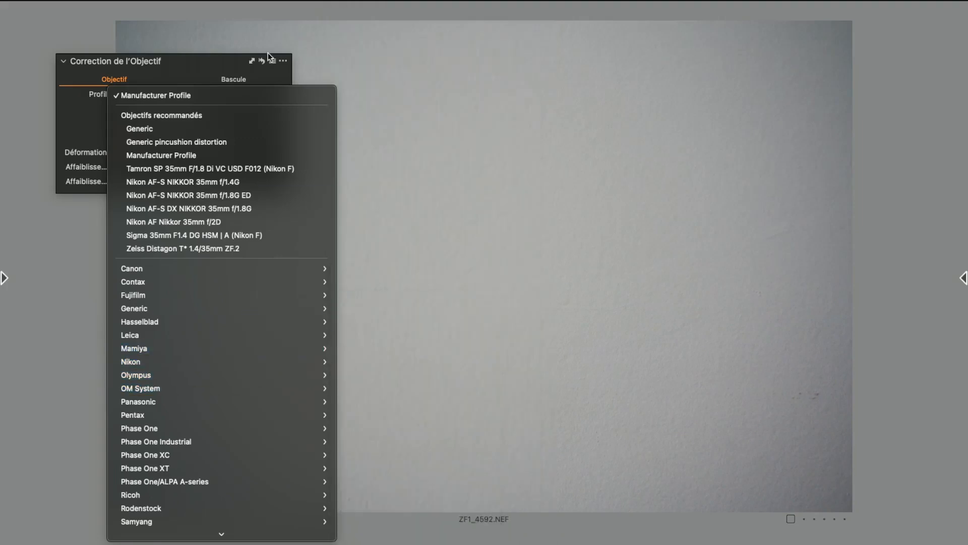
{"action": "left_click", "coordinate": [196, 64]}
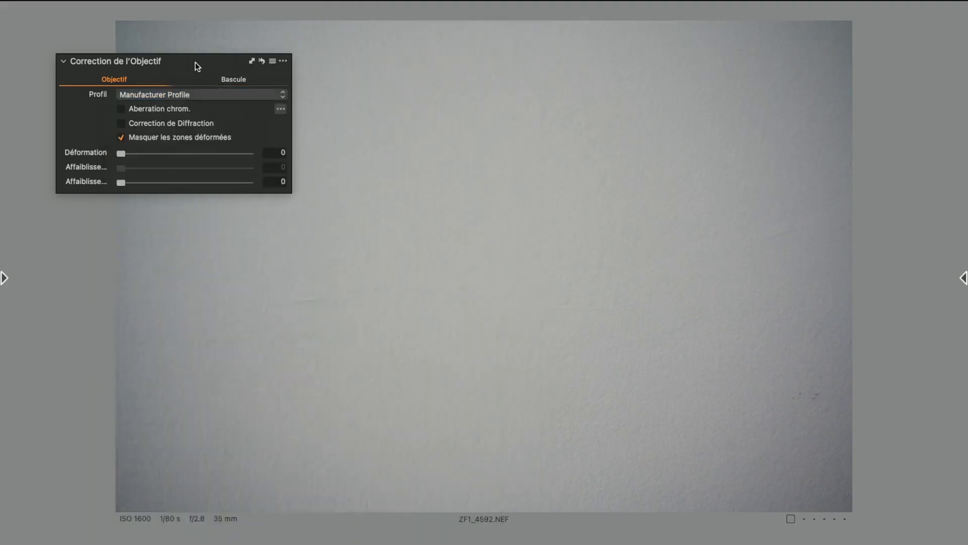
Apply the Zeiss Loxia 2/35 lens profile to ZF1_4592.NEF.
{"action": "left_click", "coordinate": [190, 94]}
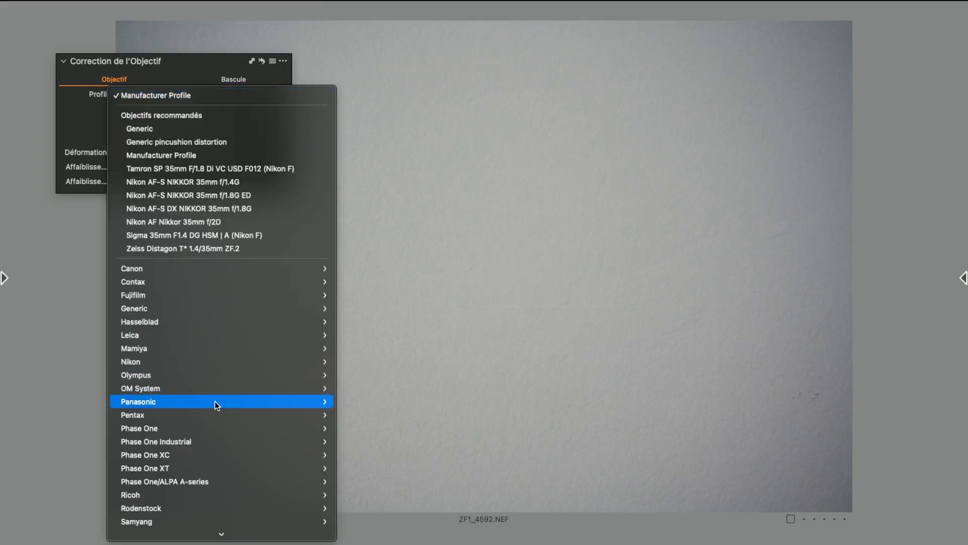
{"action": "scroll", "coordinate": [215, 401], "scroll_direction": "down", "scroll_amount": 3}
{"action": "mouse_move", "coordinate": [215, 403]}
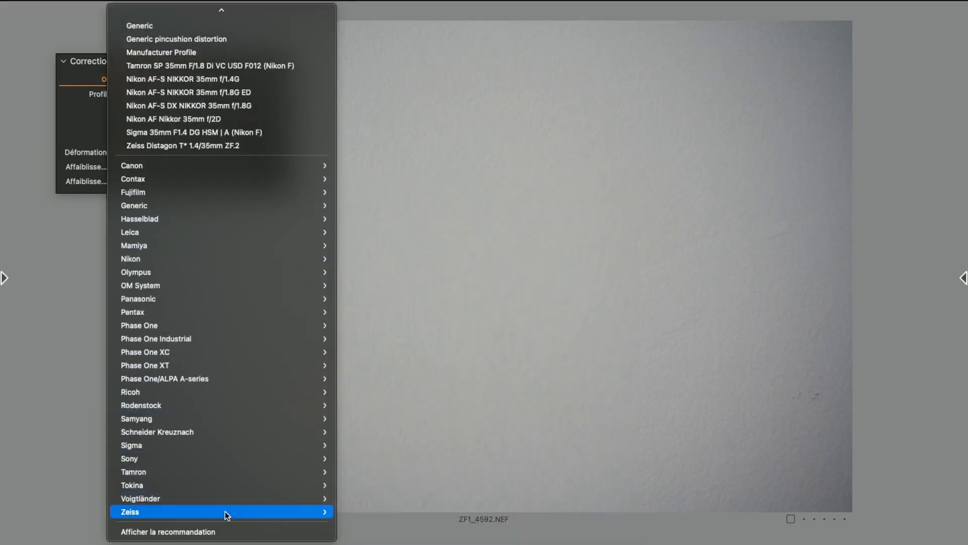
{"action": "mouse_move", "coordinate": [225, 512]}
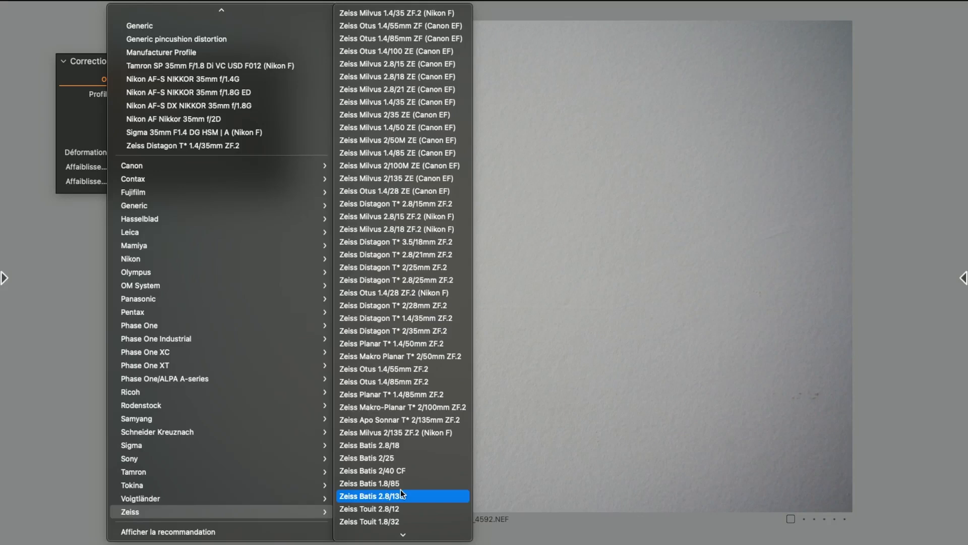
{"action": "scroll", "coordinate": [401, 491], "scroll_direction": "down", "scroll_amount": 3}
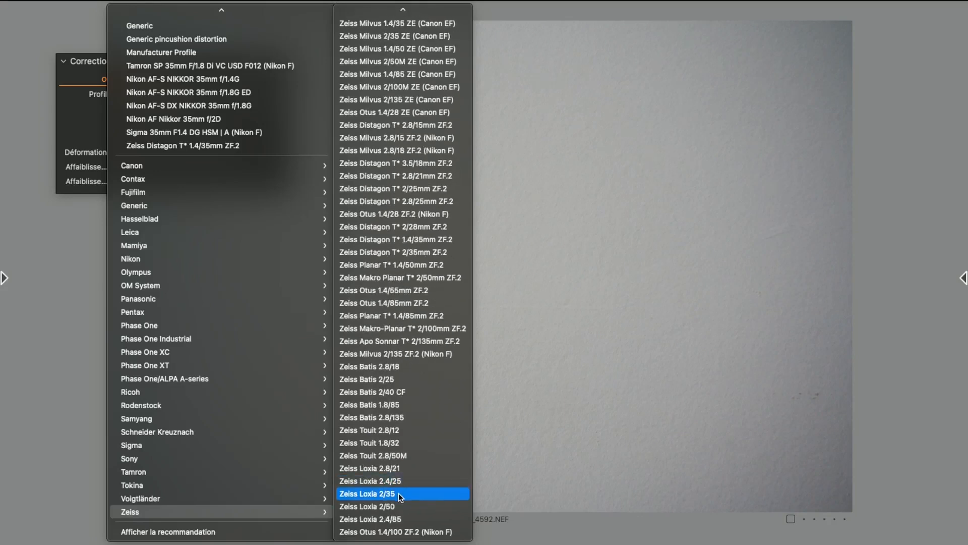
{"action": "left_click", "coordinate": [398, 493]}
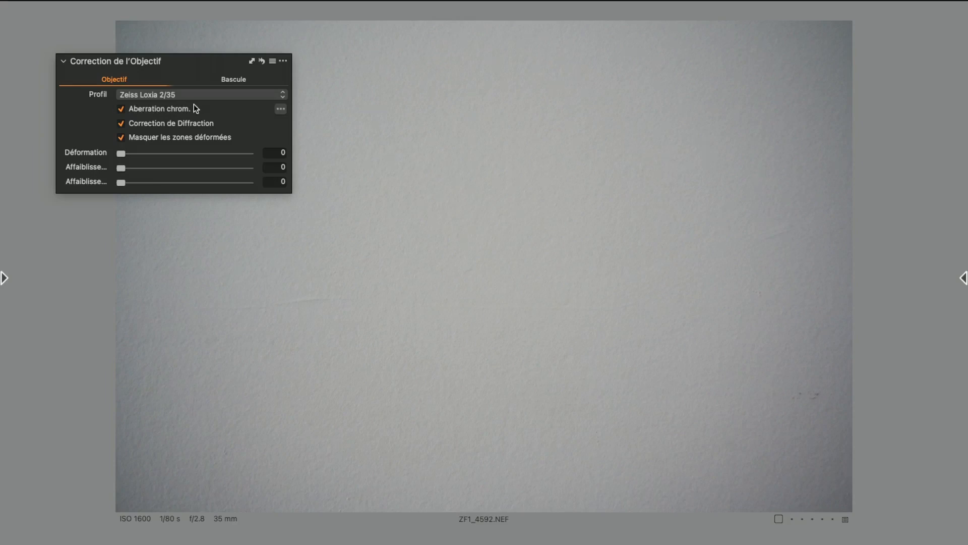
Restore the full interface and dock the Correction de l'Objectif tool directly below Rotation & Inversion.
{"action": "left_click_drag", "start_coordinate": [176, 60], "coordinate": [215, 60]}
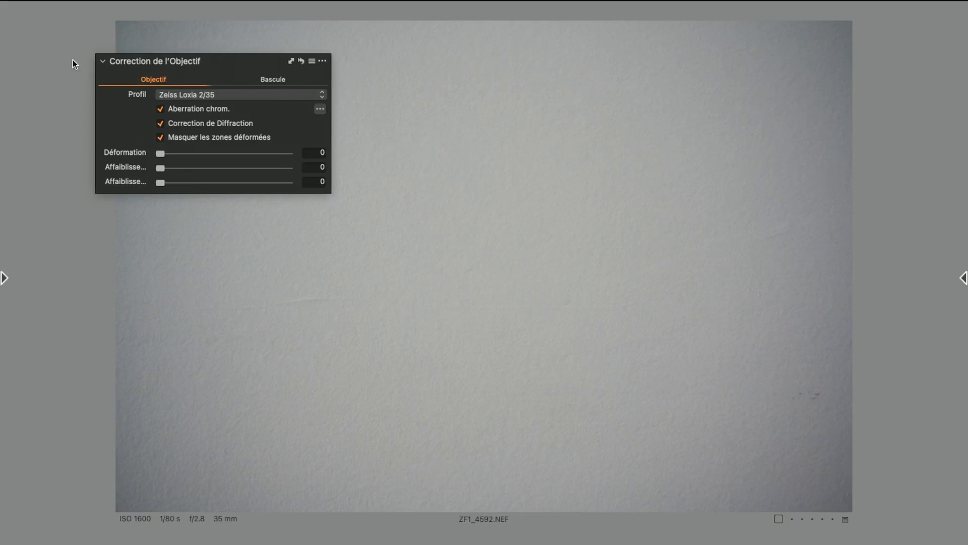
{"action": "key", "text": "g"}
{"action": "left_click_drag", "start_coordinate": [219, 56], "coordinate": [129, 362]}
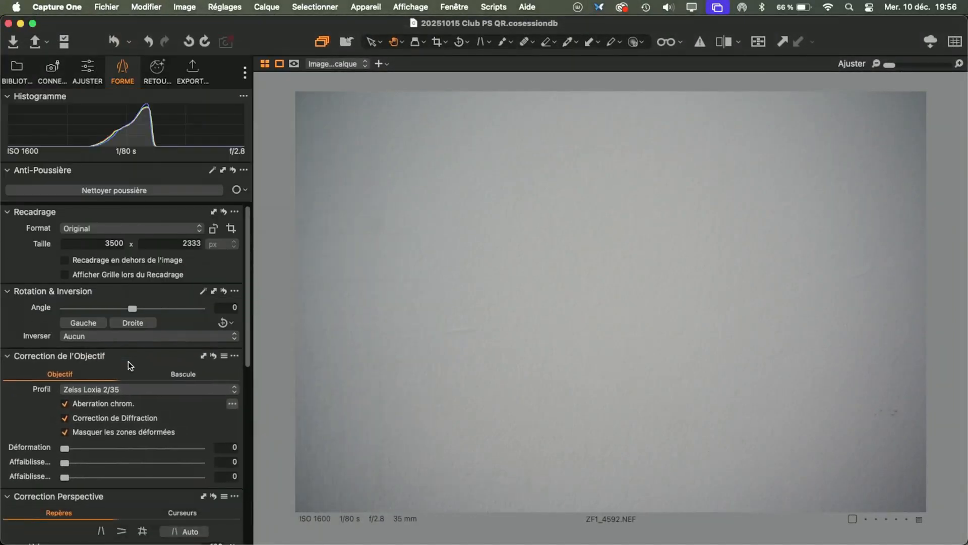
{"action": "scroll", "coordinate": [128, 362], "scroll_direction": "down", "scroll_amount": 5}
{"action": "scroll", "coordinate": [112, 298], "scroll_direction": "up", "scroll_amount": 2}
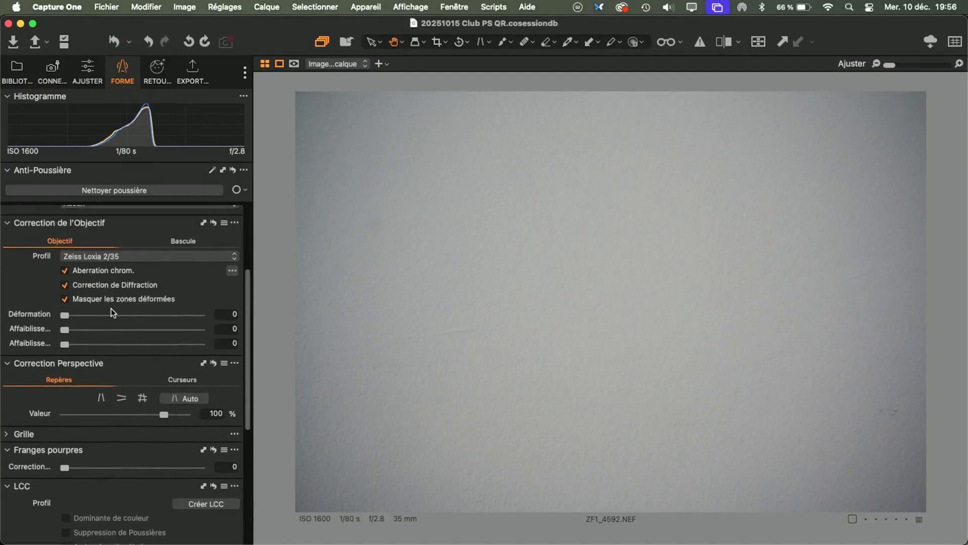
Collapse the Correction Perspective tool.
{"action": "scroll", "coordinate": [111, 311], "scroll_direction": "up", "scroll_amount": 2}
{"action": "left_click", "coordinate": [7, 417]}
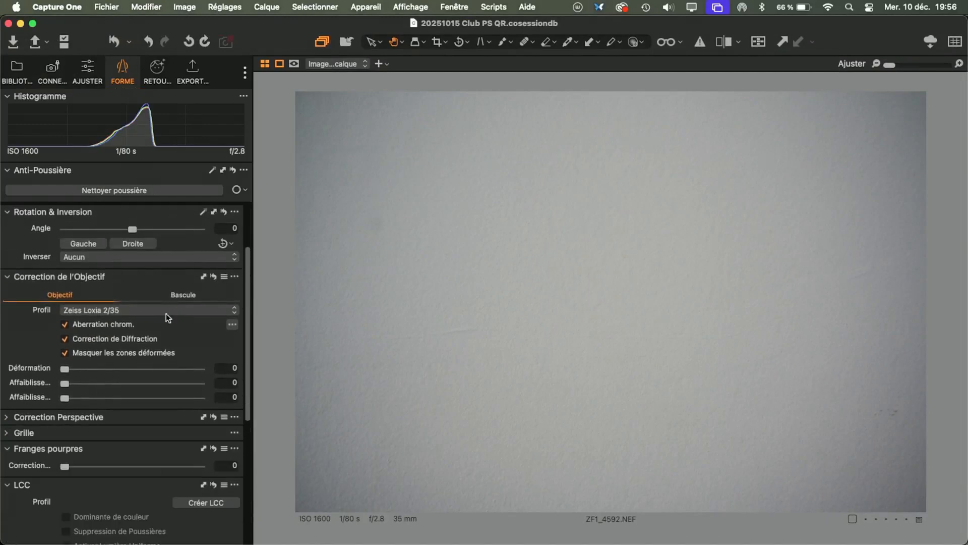
{"action": "scroll", "coordinate": [156, 349], "scroll_direction": "down", "scroll_amount": 1}
{"action": "scroll", "coordinate": [157, 349], "scroll_direction": "up", "scroll_amount": 3}
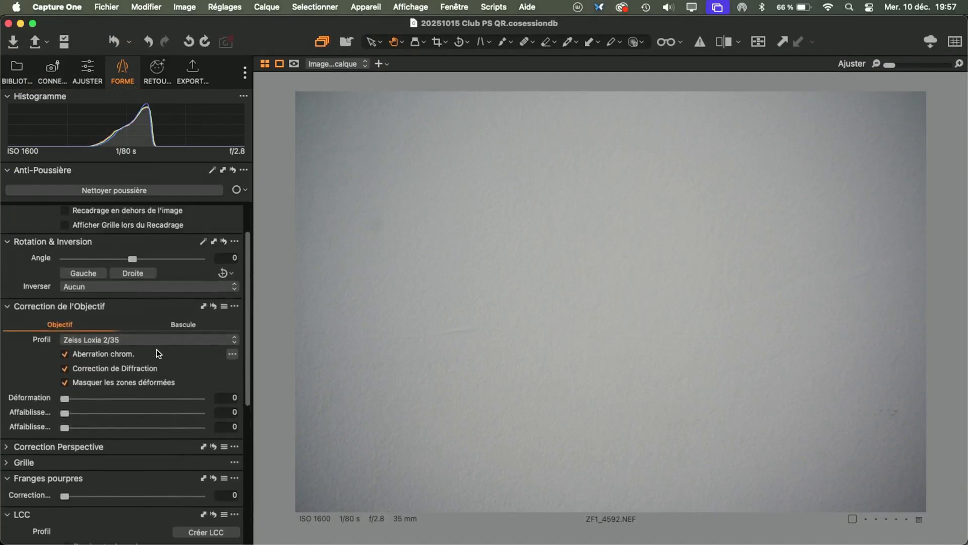
Switch to ZF1_4593.NEF and apply the Zeiss Loxia 2/35 lens profile to it.
{"action": "key", "text": "Right"}
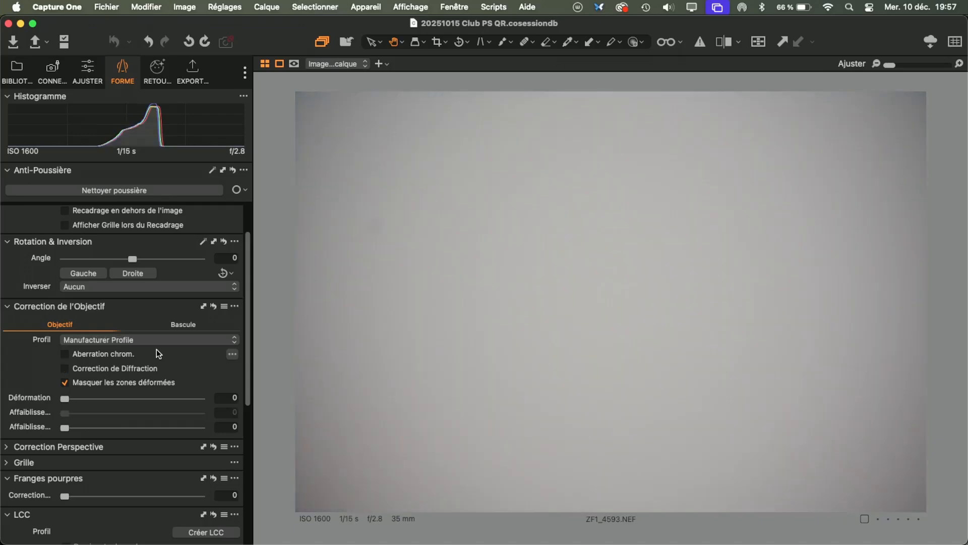
{"action": "left_click", "coordinate": [165, 340]}
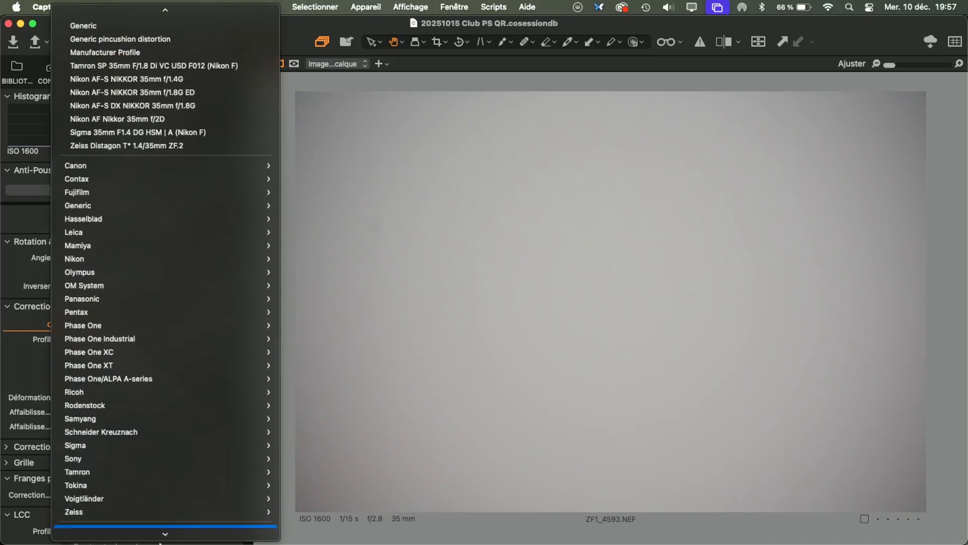
{"action": "mouse_move", "coordinate": [166, 512]}
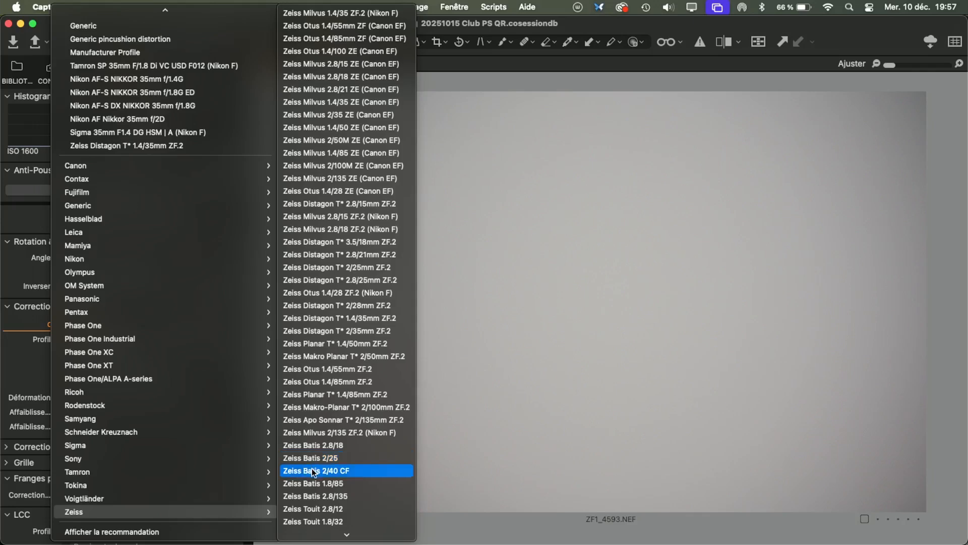
{"action": "scroll", "coordinate": [311, 469], "scroll_direction": "down", "scroll_amount": 3}
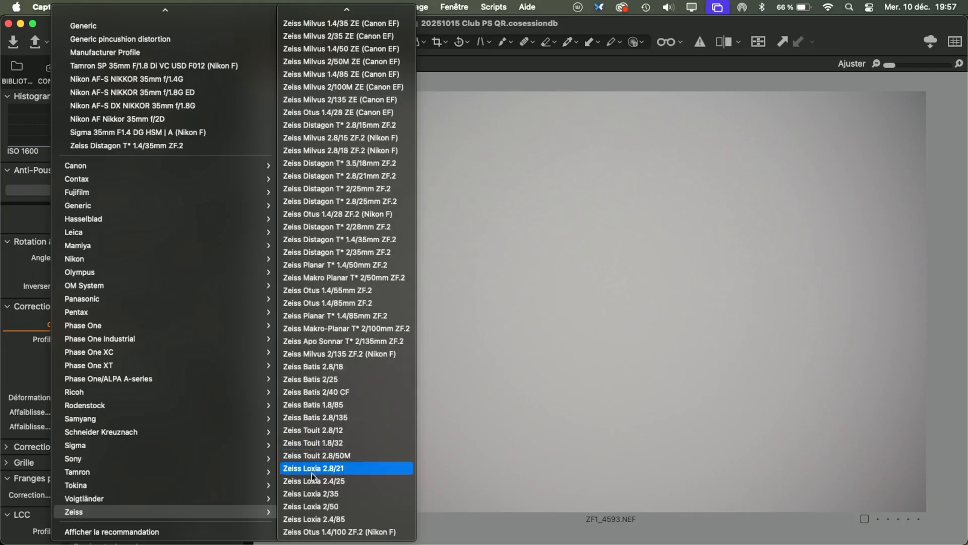
{"action": "left_click", "coordinate": [314, 495]}
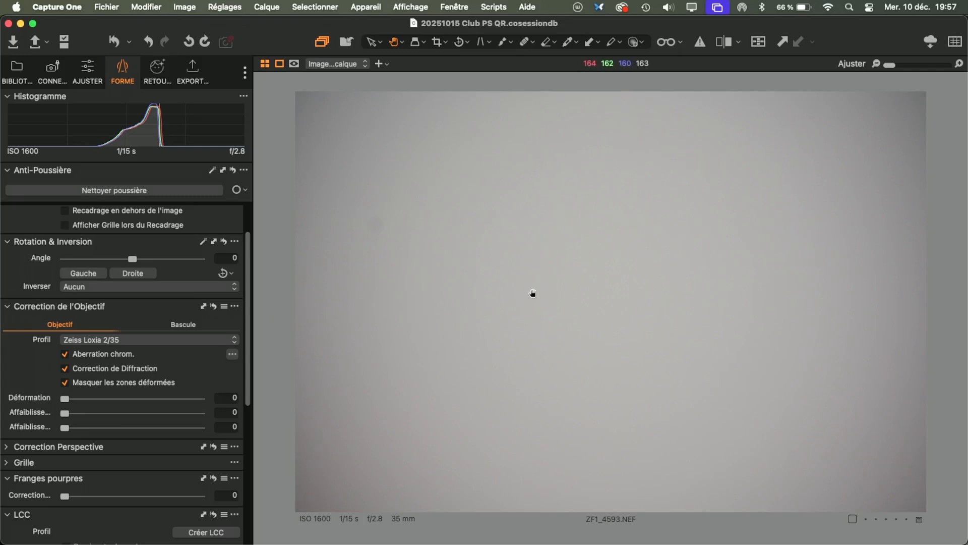
Create an LCC profile from the ZF1_4593.NEF reference shot.
{"action": "scroll", "coordinate": [169, 425], "scroll_direction": "down", "scroll_amount": 5}
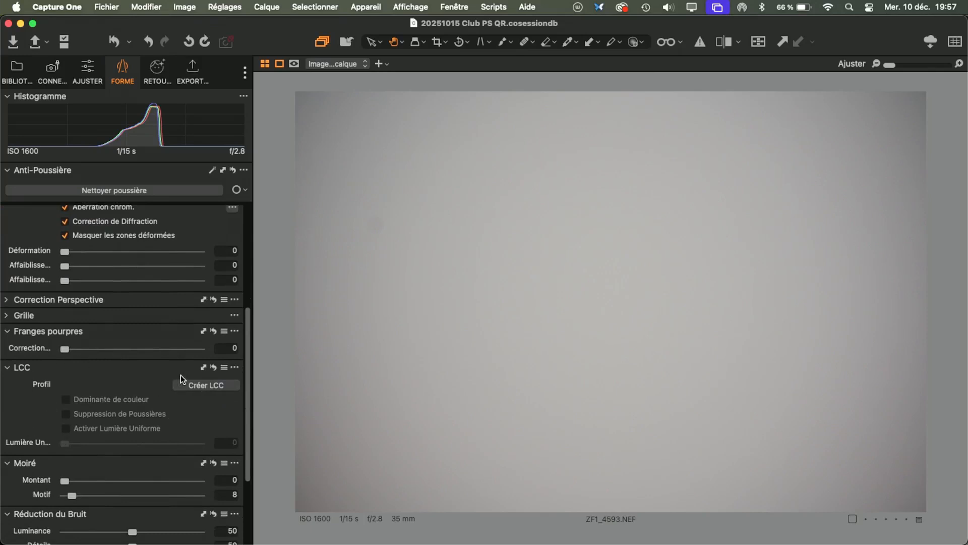
{"action": "key", "text": "g"}
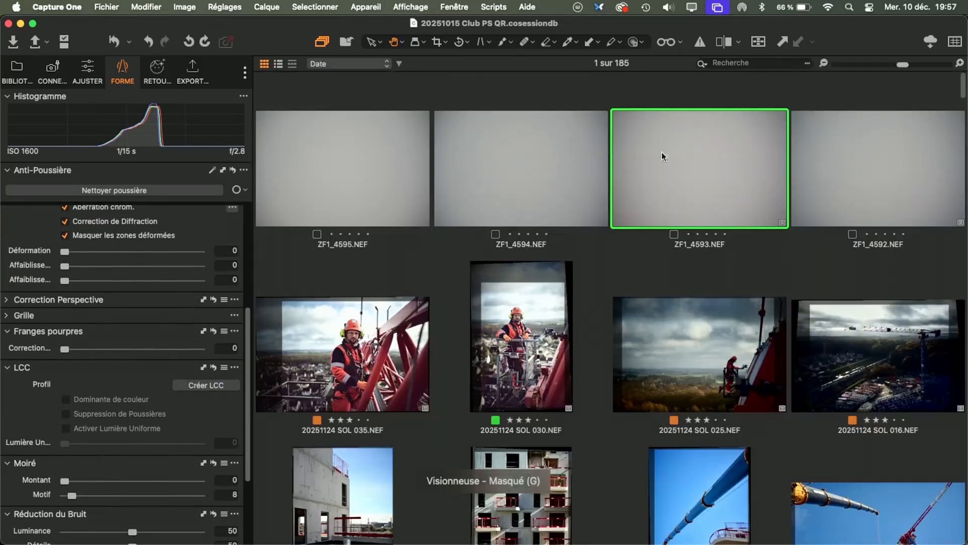
{"action": "right_click", "coordinate": [689, 161]}
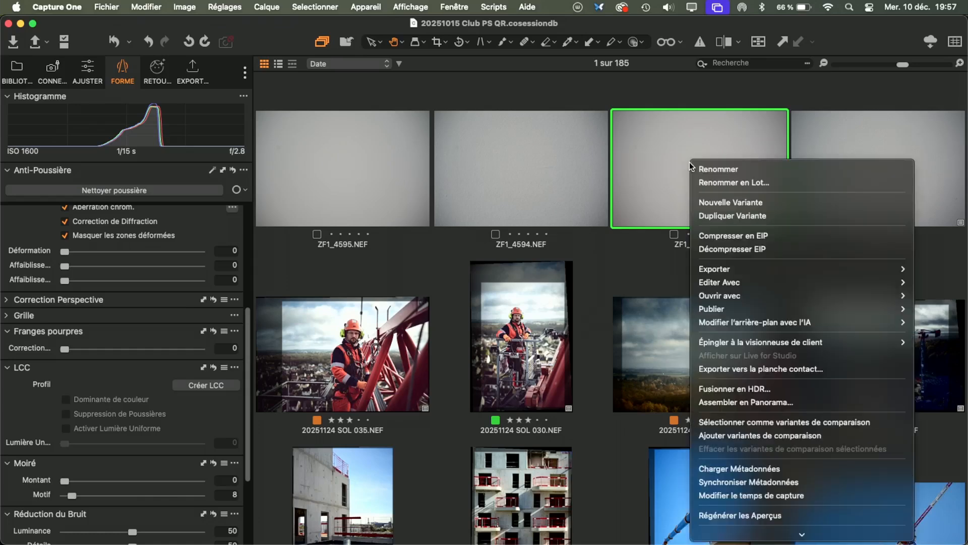
{"action": "mouse_move", "coordinate": [734, 538]}
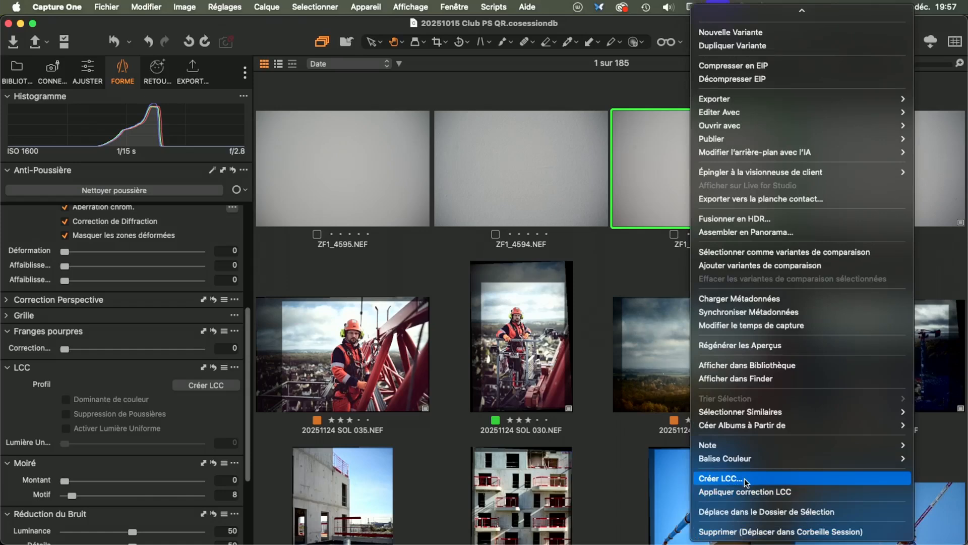
{"action": "left_click", "coordinate": [98, 389]}
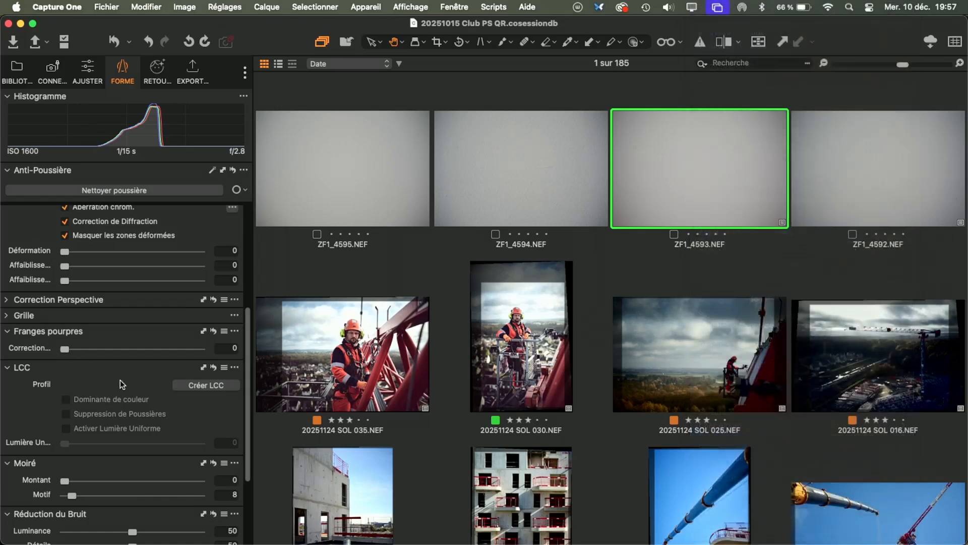
{"action": "left_click", "coordinate": [207, 385]}
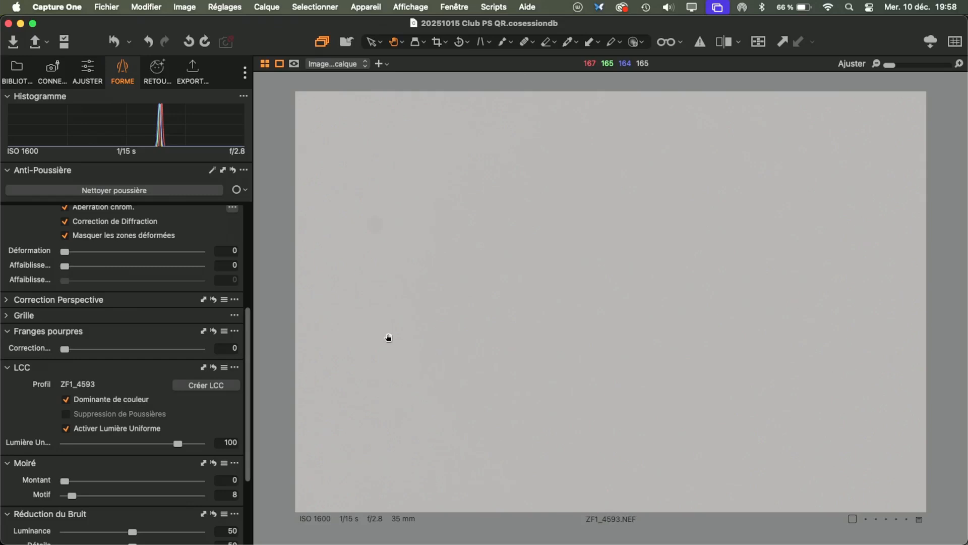
Review the lens correction and LCC settings of ZF1_4593.NEF.
{"action": "scroll", "coordinate": [113, 422], "scroll_direction": "up", "scroll_amount": 8}
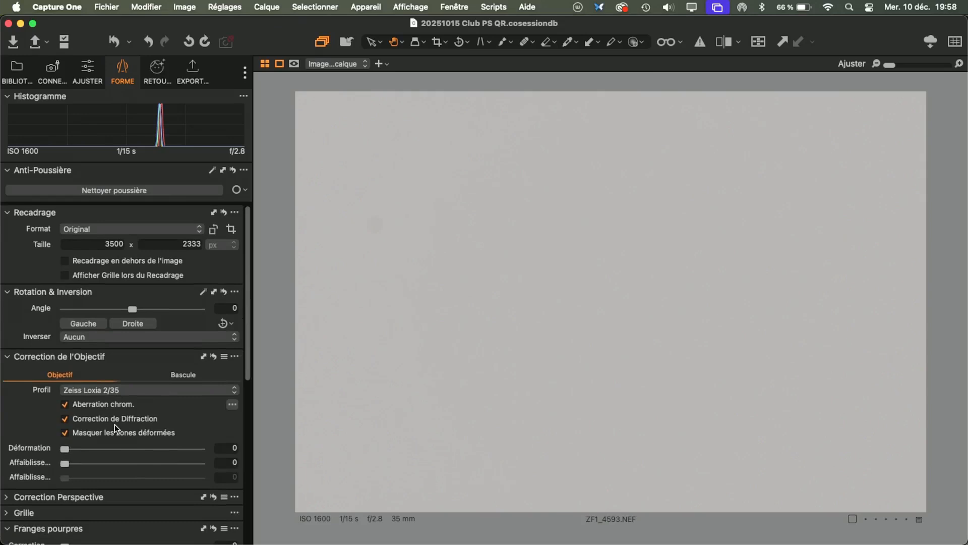
{"action": "scroll", "coordinate": [114, 425], "scroll_direction": "down", "scroll_amount": 5}
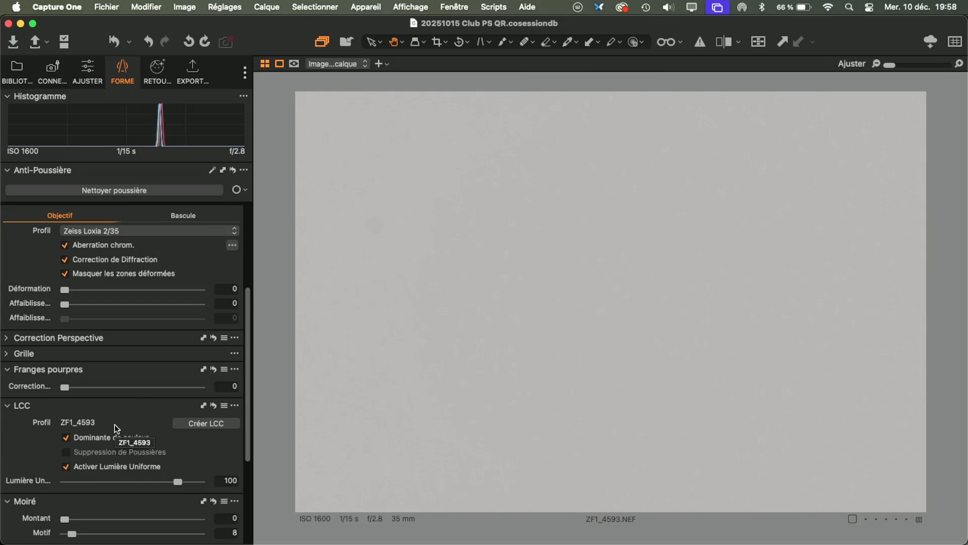
{"action": "scroll", "coordinate": [112, 254], "scroll_direction": "up", "scroll_amount": 2}
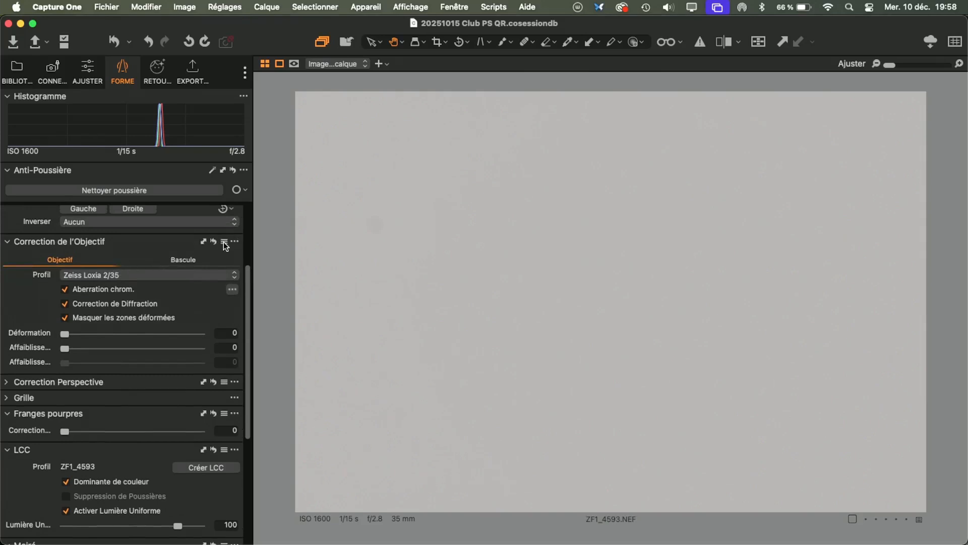
Delete the existing custom LCC preset "LCC ZEISS Loxia 35:2".
{"action": "left_click", "coordinate": [224, 242]}
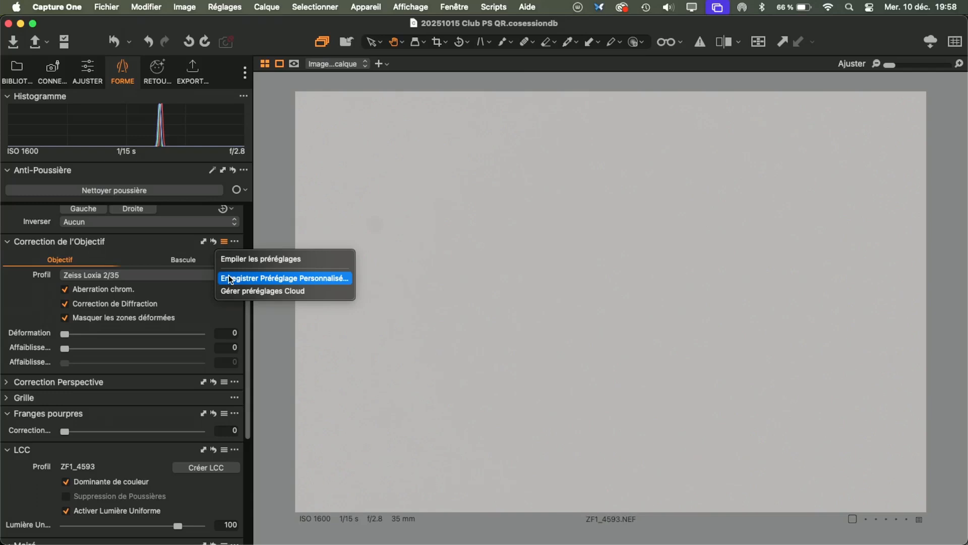
{"action": "left_click", "coordinate": [224, 450]}
{"action": "left_click", "coordinate": [224, 449]}
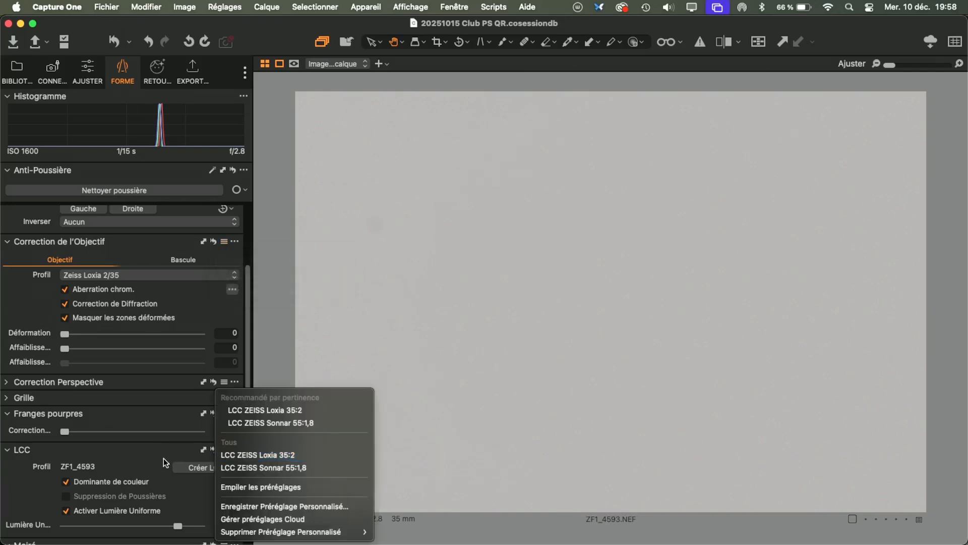
{"action": "mouse_move", "coordinate": [246, 534]}
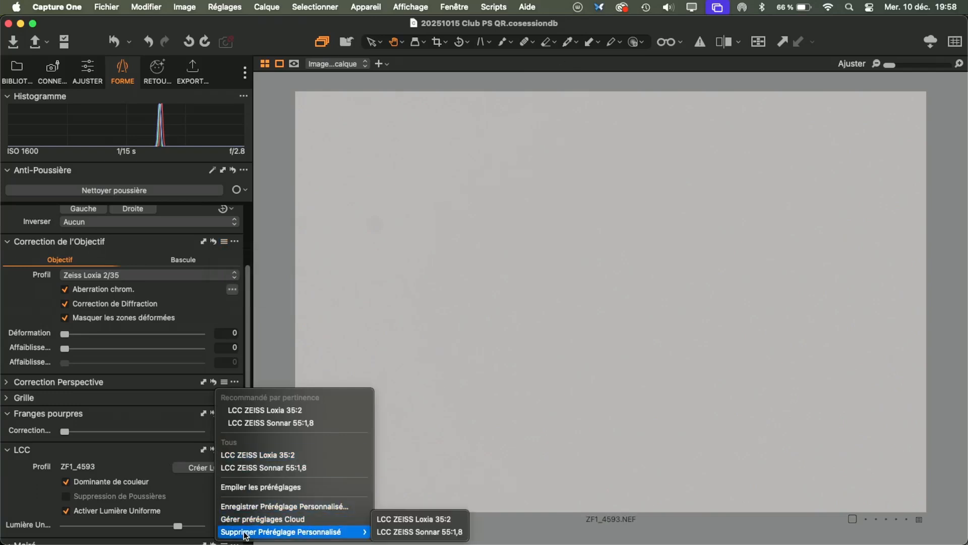
{"action": "left_click", "coordinate": [393, 520]}
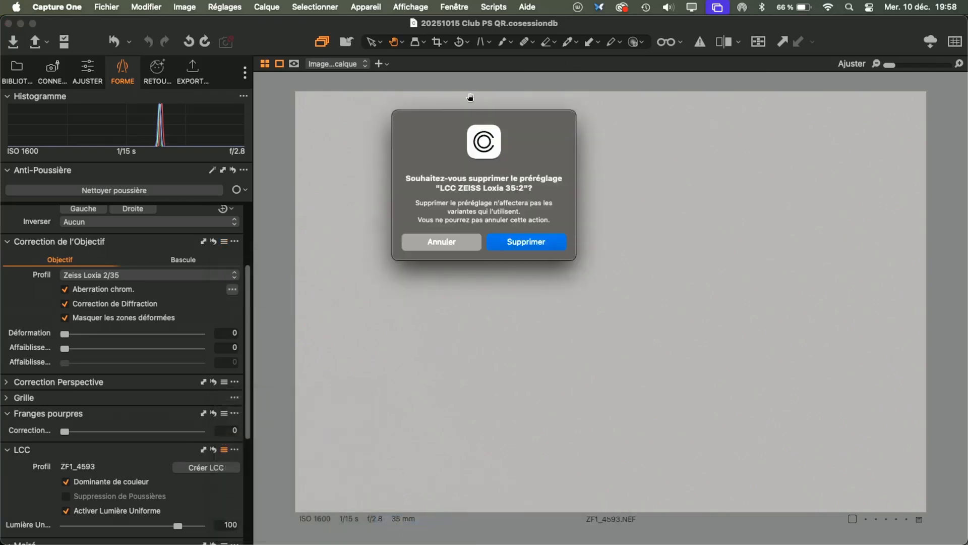
{"action": "left_click", "coordinate": [520, 241]}
Set up a new custom LCC preset from ZF1_4593 with profile, colour cast and uniform light, excluding dust removal.
{"action": "left_click", "coordinate": [225, 449]}
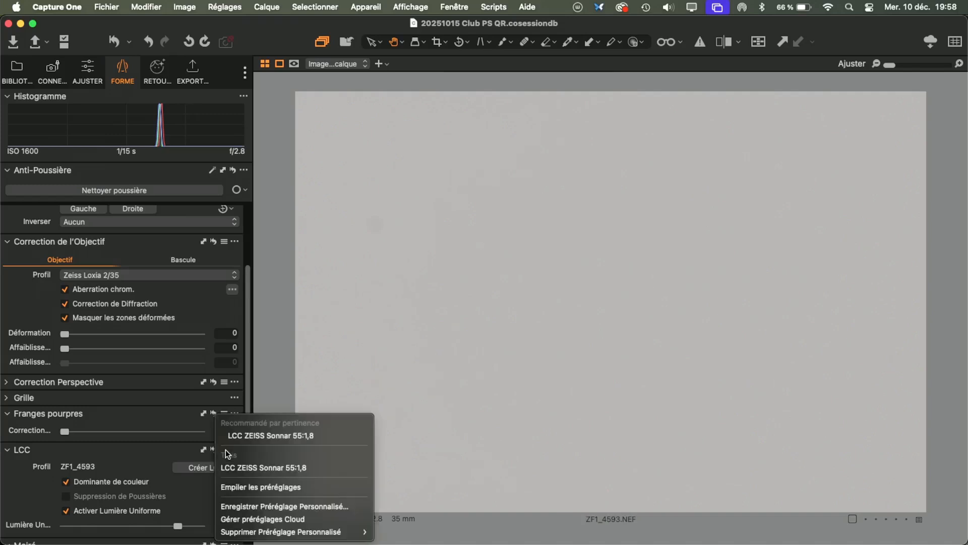
{"action": "mouse_move", "coordinate": [235, 535]}
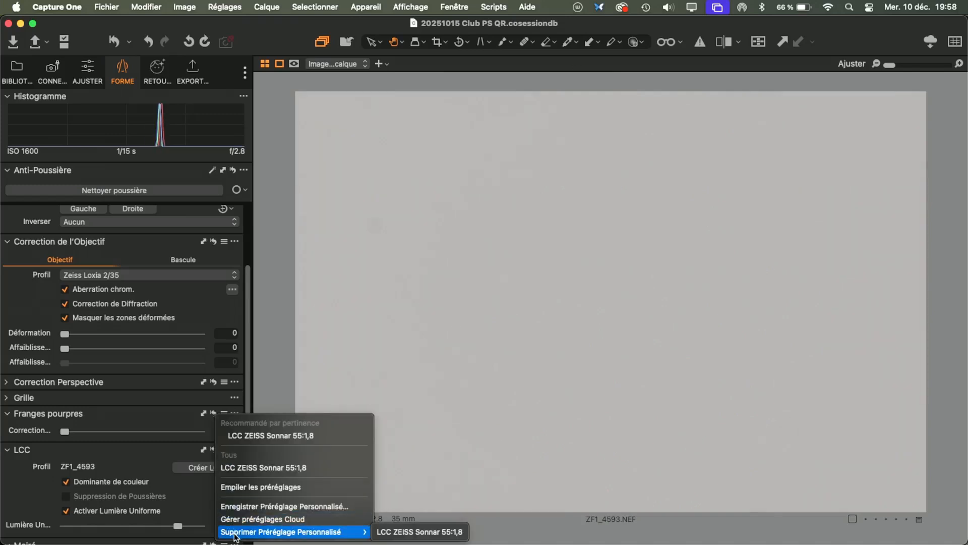
{"action": "left_click", "coordinate": [248, 505]}
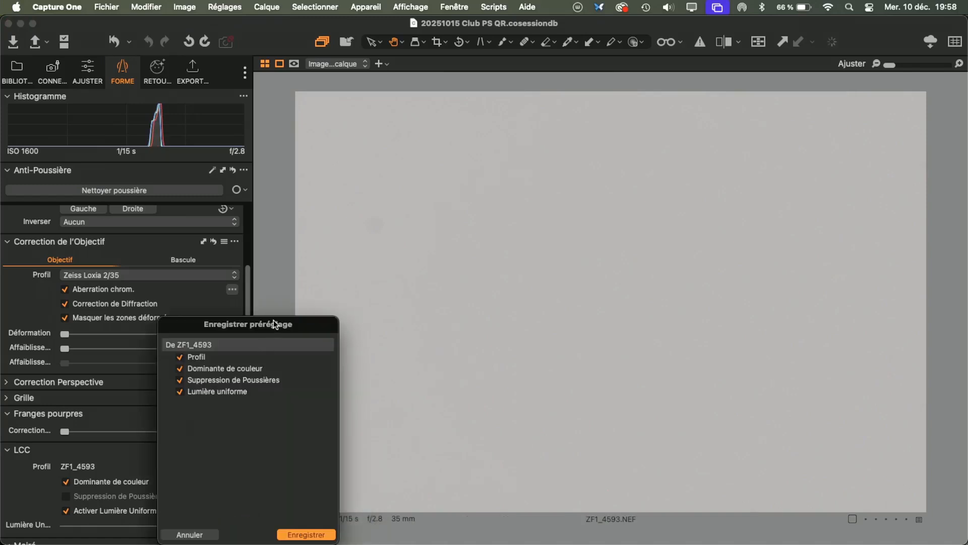
{"action": "left_click_drag", "start_coordinate": [310, 329], "coordinate": [553, 172]}
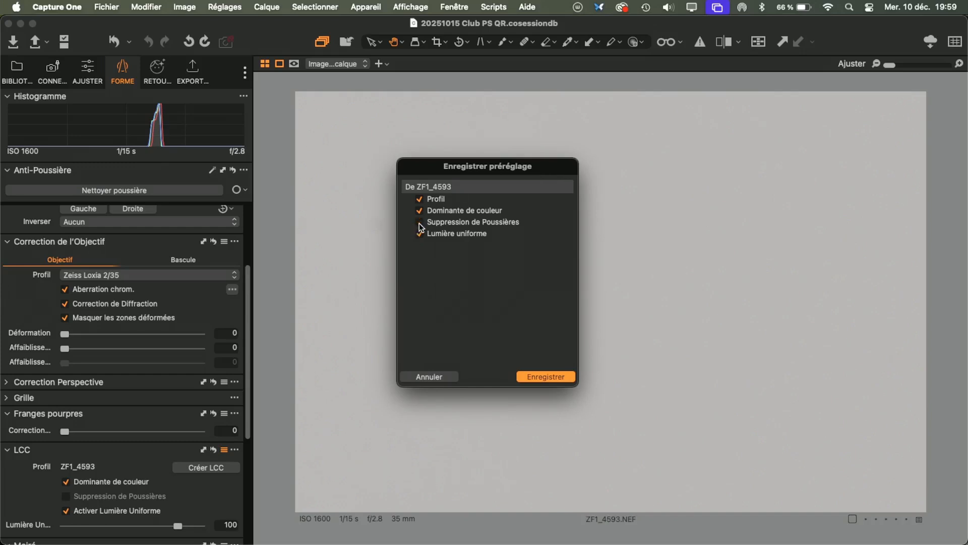
{"action": "left_click_drag", "start_coordinate": [424, 172], "coordinate": [531, 184]}
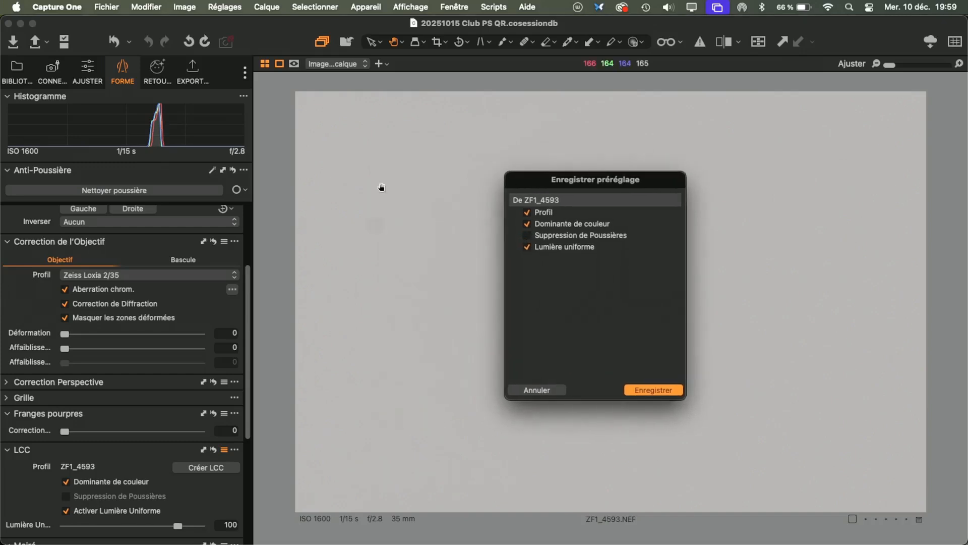
{"action": "left_click_drag", "start_coordinate": [540, 180], "coordinate": [459, 183]}
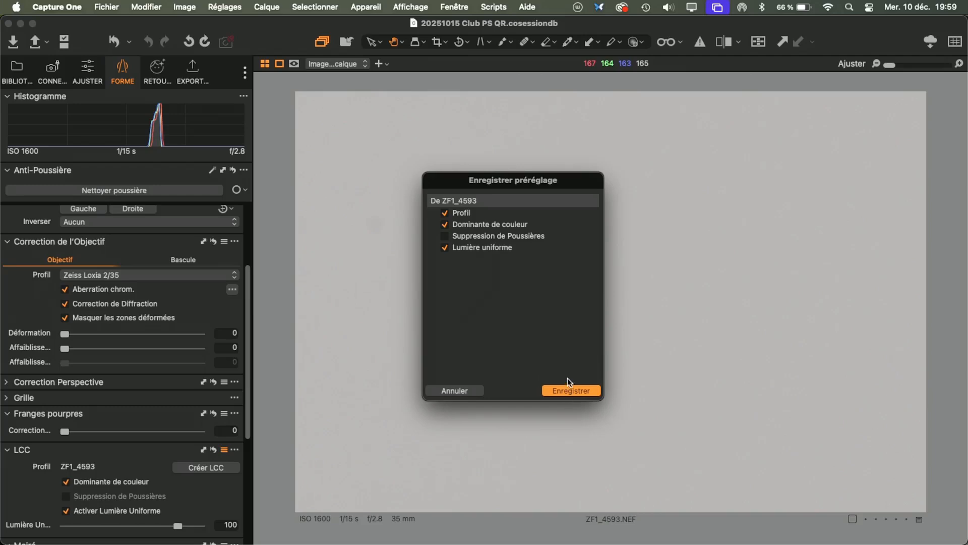
Save the LCC preset as "LCC ZEISS Loxia 35/2" in the LCC presets folder.
{"action": "left_click", "coordinate": [569, 391]}
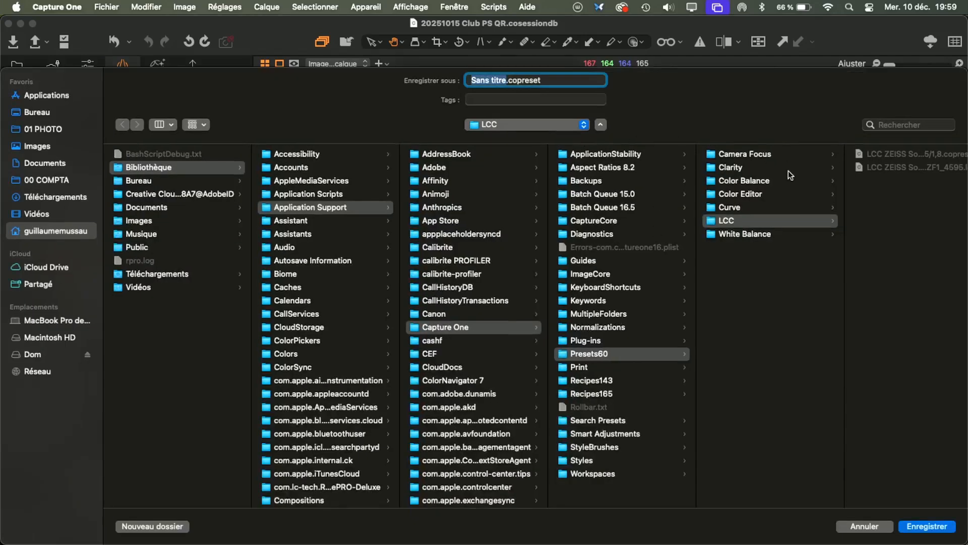
{"action": "type", "text": "LCC"}
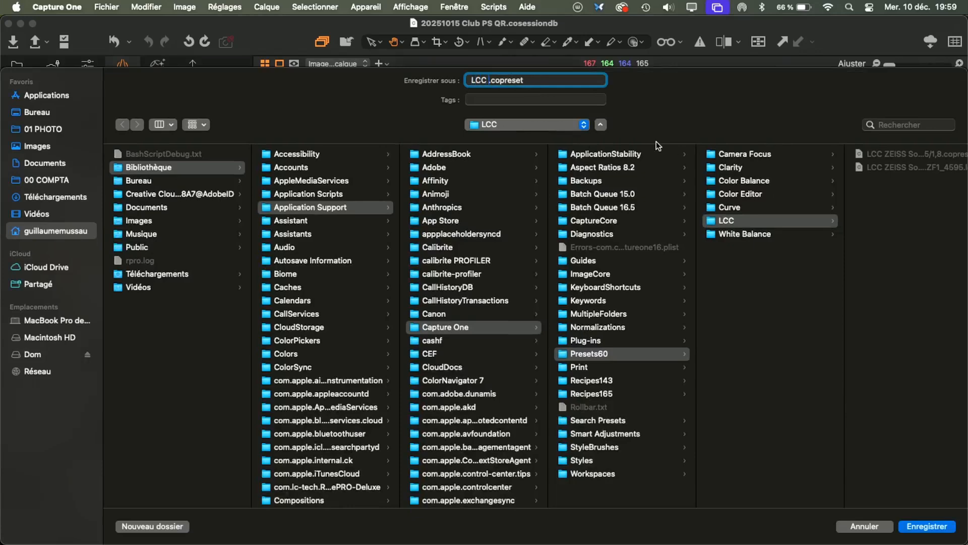
{"action": "type", "text": " ZEISS Loxia 35/2"}
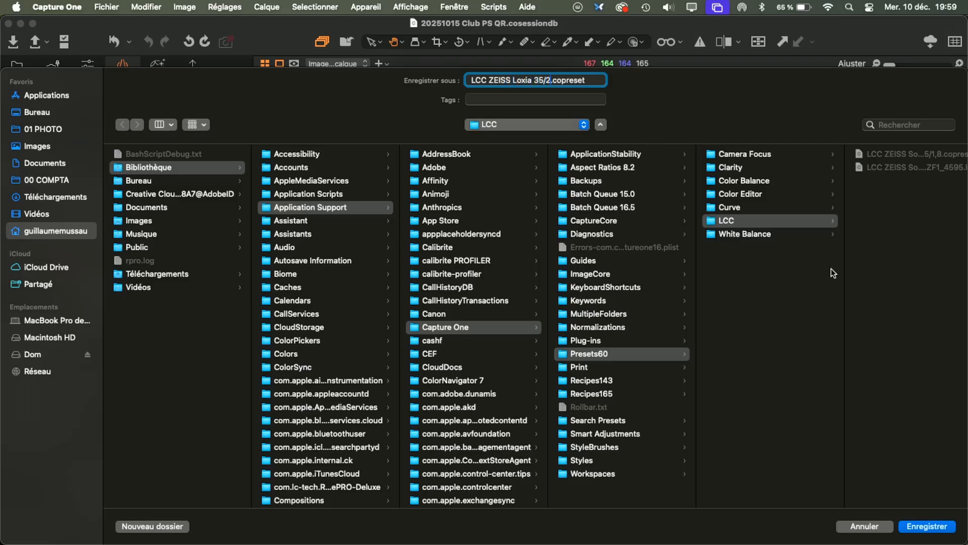
{"action": "left_click", "coordinate": [922, 528]}
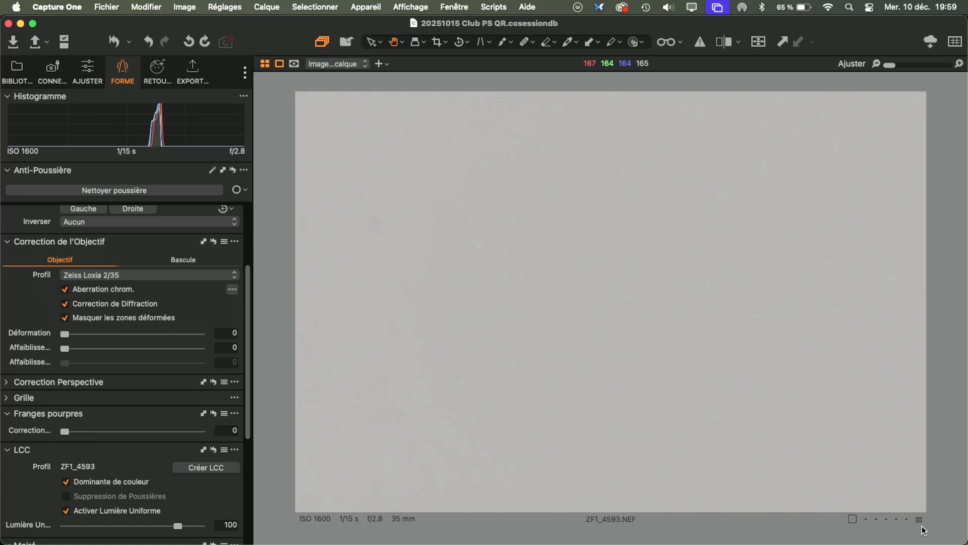
Apply the LCC correction from ZF1_4593.NEF to ZF1_4592.NEF and open the corrected ZF1_4592.NEF in the viewer.
{"action": "key", "text": "g"}
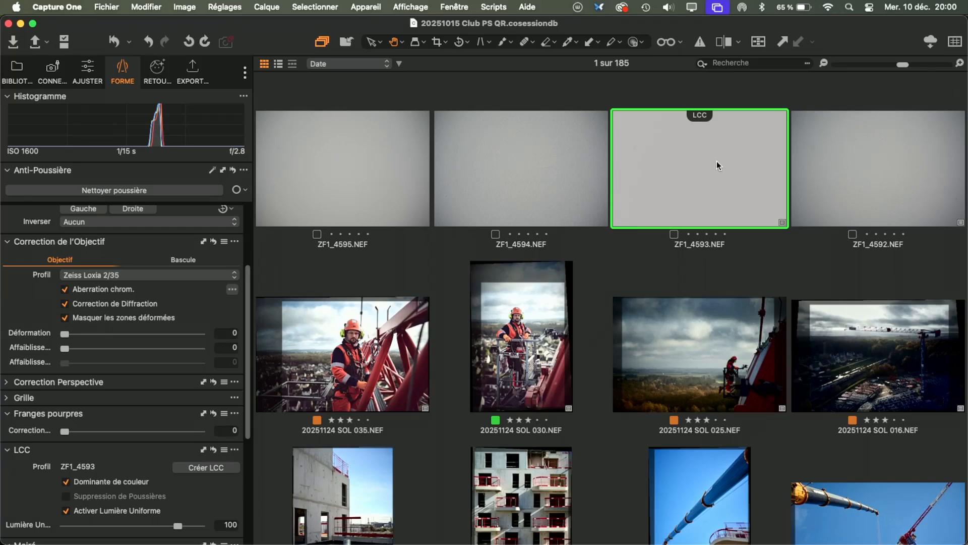
{"action": "left_click", "coordinate": [874, 151], "text": "super"}
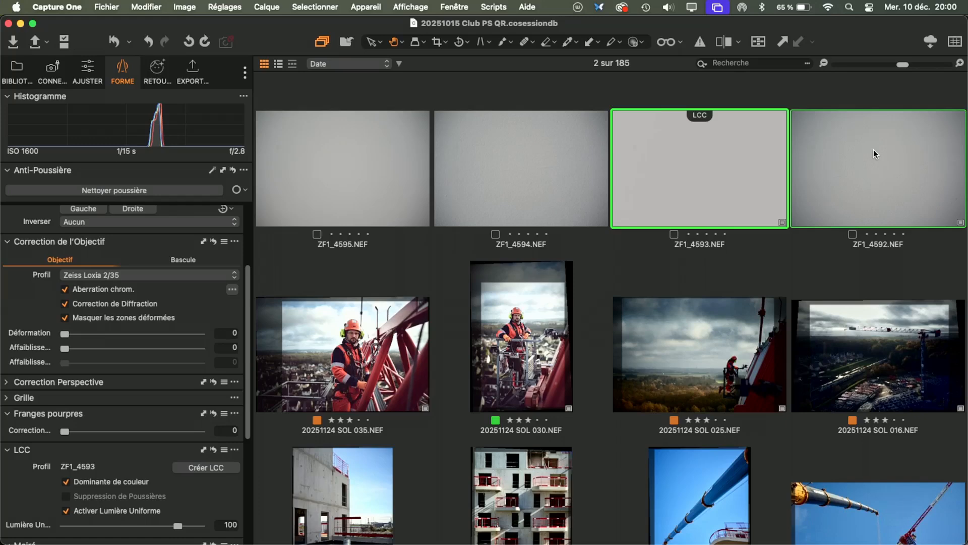
{"action": "right_click", "coordinate": [874, 149]}
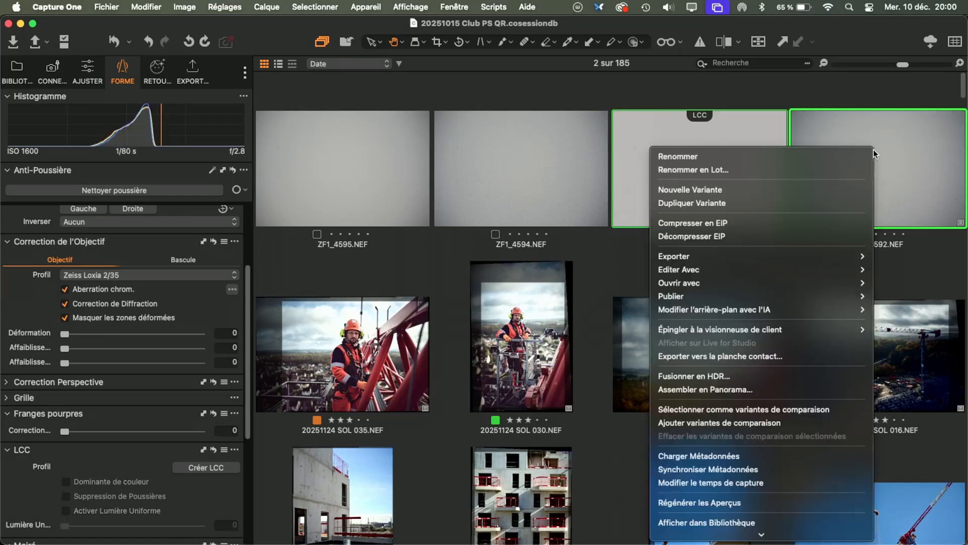
{"action": "scroll", "coordinate": [792, 404], "scroll_direction": "down", "scroll_amount": 5}
{"action": "mouse_move", "coordinate": [792, 412]}
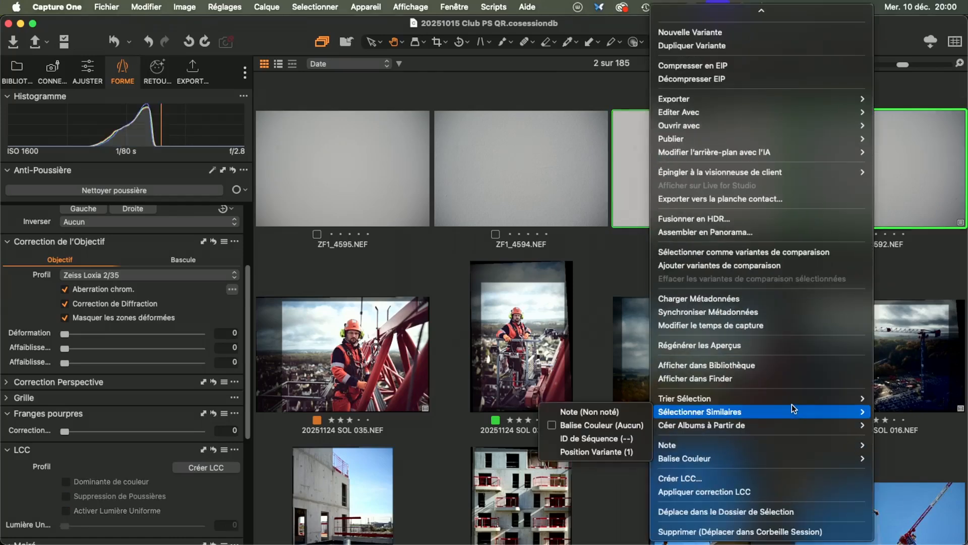
{"action": "left_click", "coordinate": [729, 489]}
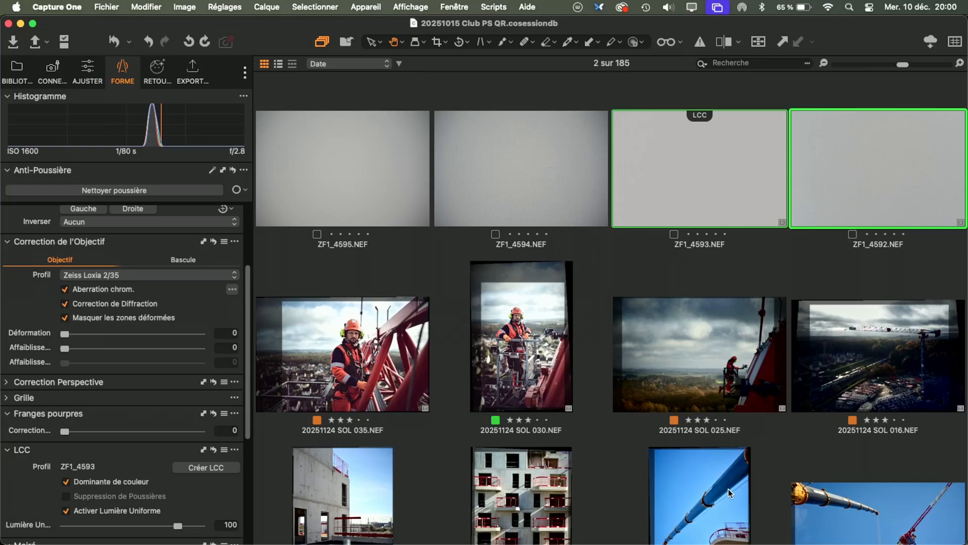
{"action": "left_click", "coordinate": [779, 270]}
{"action": "double_click", "coordinate": [827, 189]}
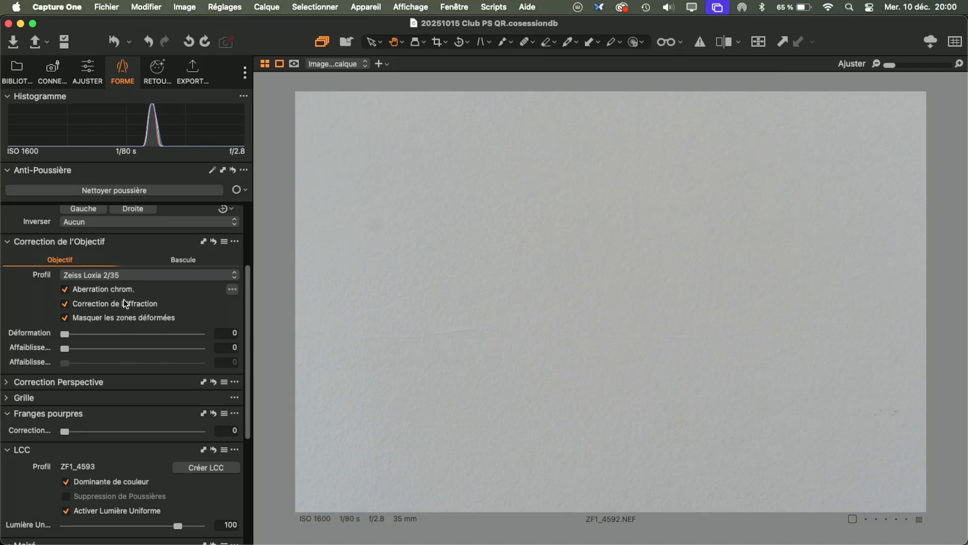
Set up a custom style from ZF1_4592 with its lens correction and LCC settings, excluding LCC dust removal.
{"action": "left_click", "coordinate": [87, 70]}
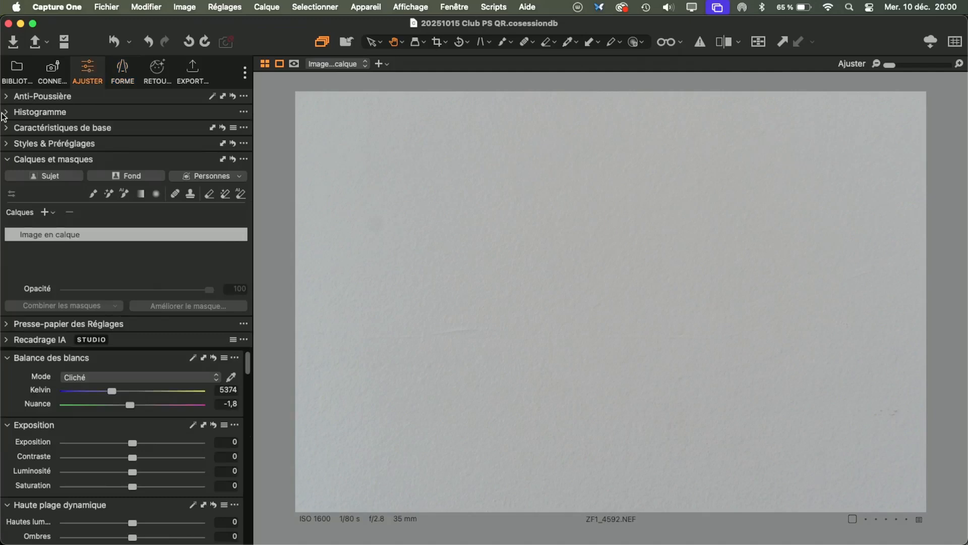
{"action": "left_click", "coordinate": [6, 144]}
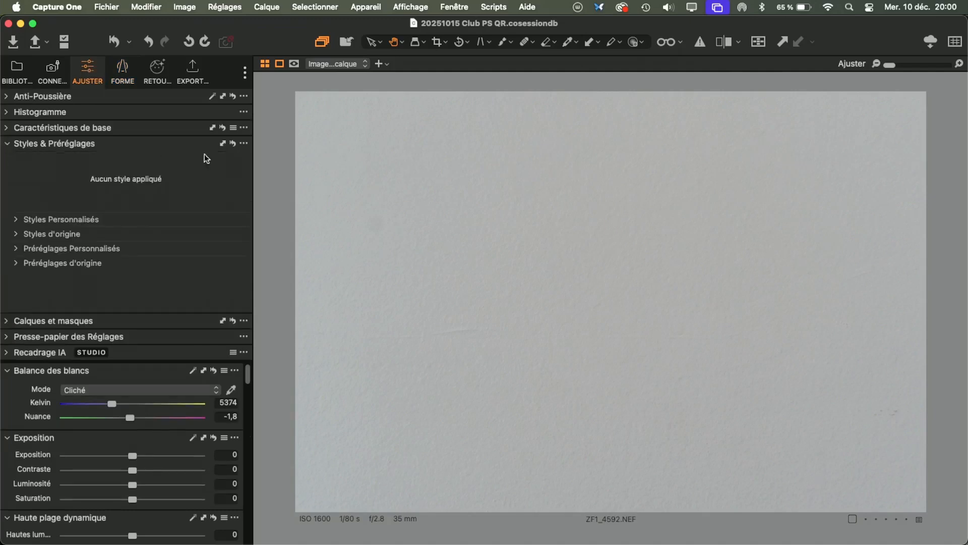
{"action": "left_click", "coordinate": [243, 143]}
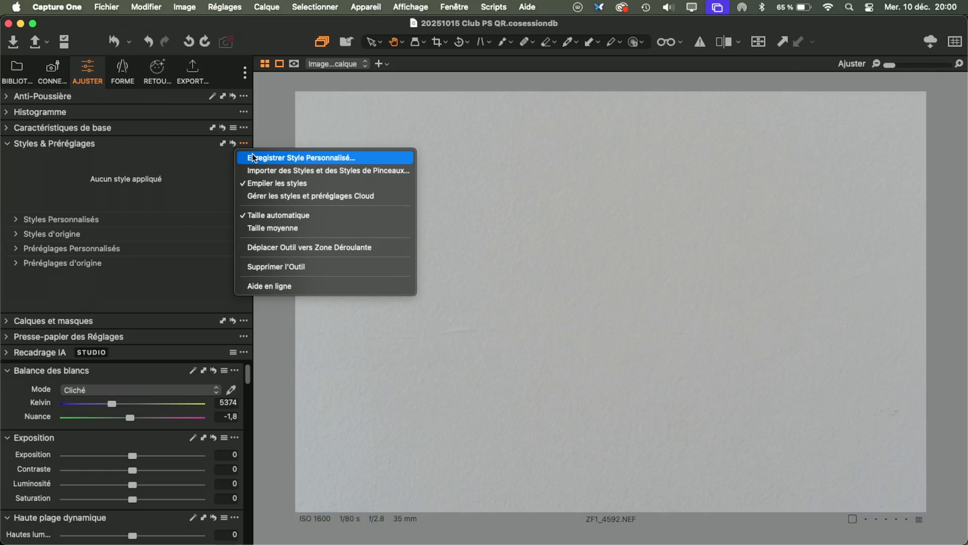
{"action": "left_click", "coordinate": [252, 154]}
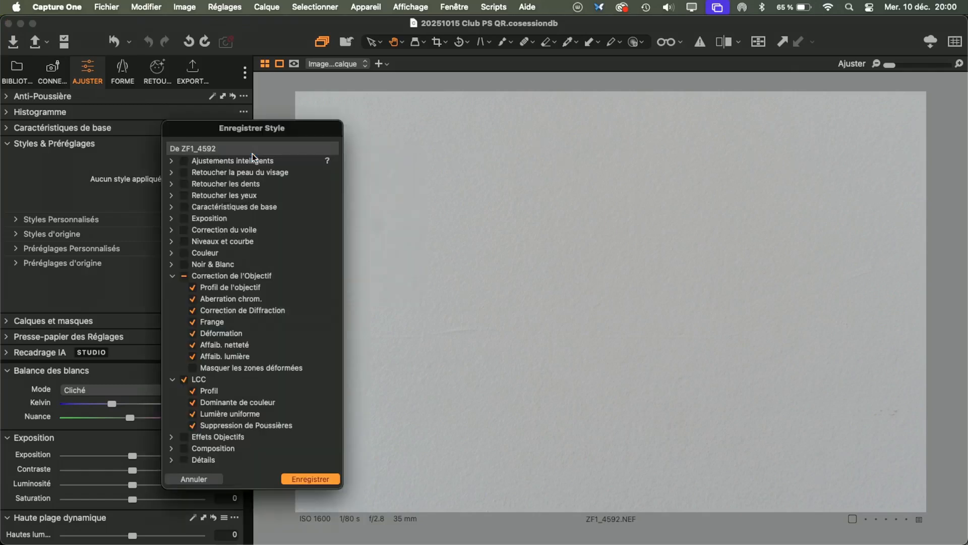
{"action": "left_click_drag", "start_coordinate": [270, 131], "coordinate": [549, 86]}
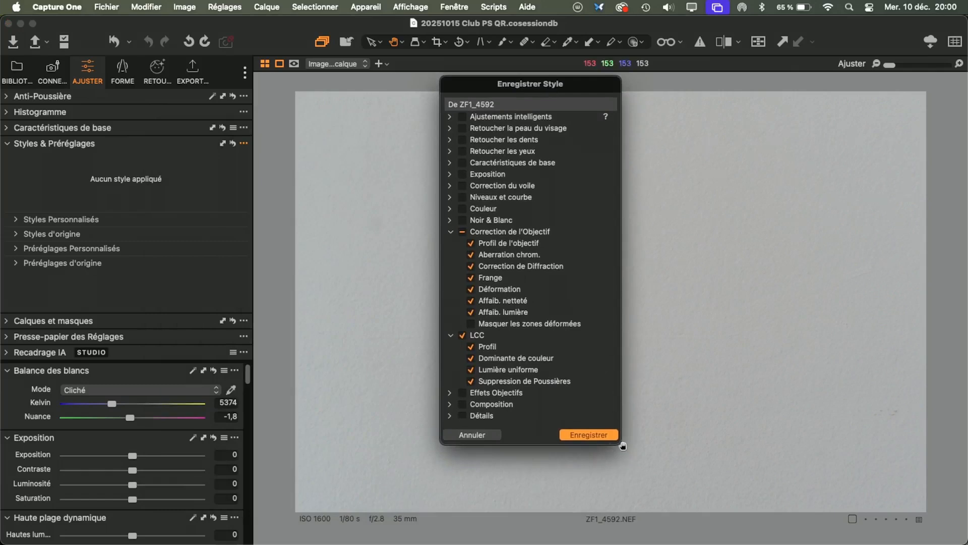
{"action": "left_click_drag", "start_coordinate": [622, 445], "coordinate": [665, 527]}
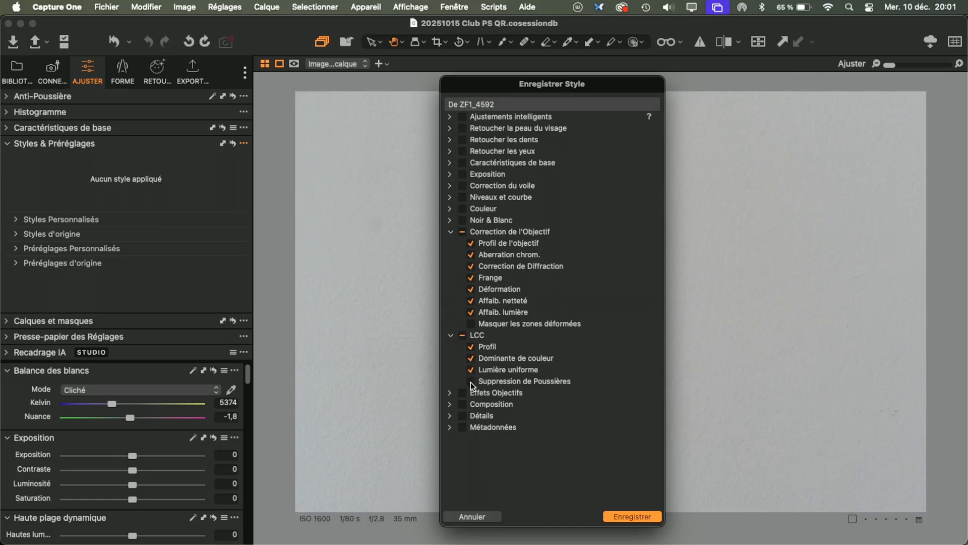
Save the style as "ZEISS Loxia 35/2" in the personal optics styles folder, replacing the existing file.
{"action": "left_click", "coordinate": [633, 516]}
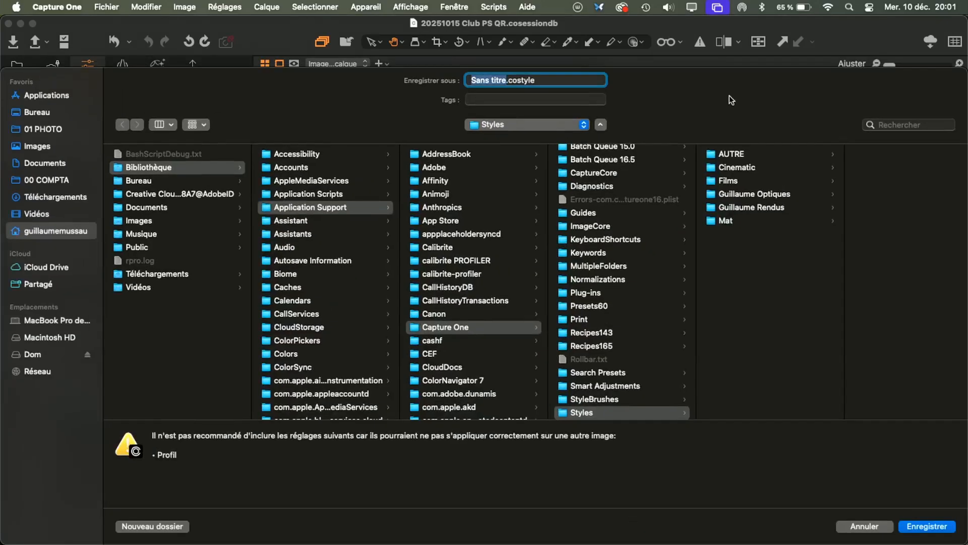
{"action": "left_click", "coordinate": [728, 193]}
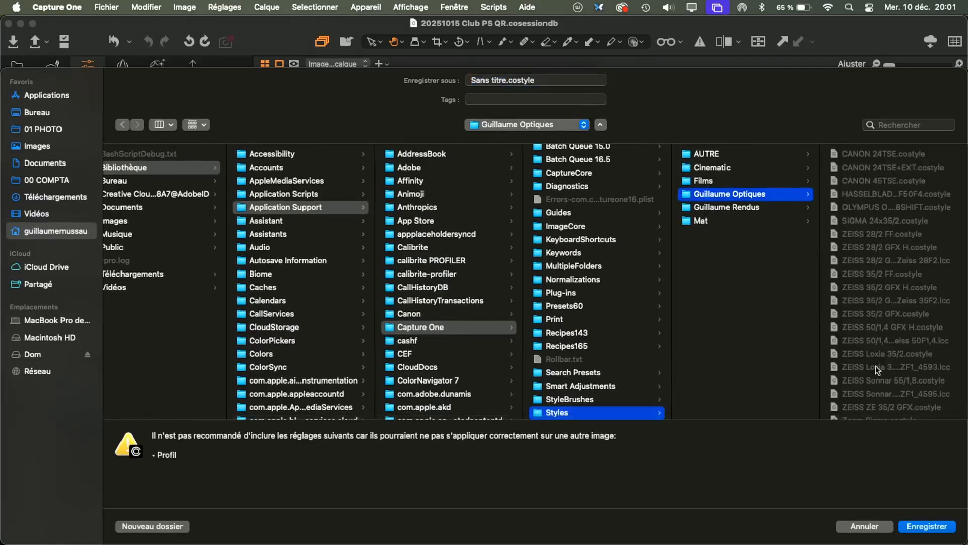
{"action": "scroll", "coordinate": [876, 367], "scroll_direction": "down", "scroll_amount": 1}
{"action": "left_click", "coordinate": [866, 340]}
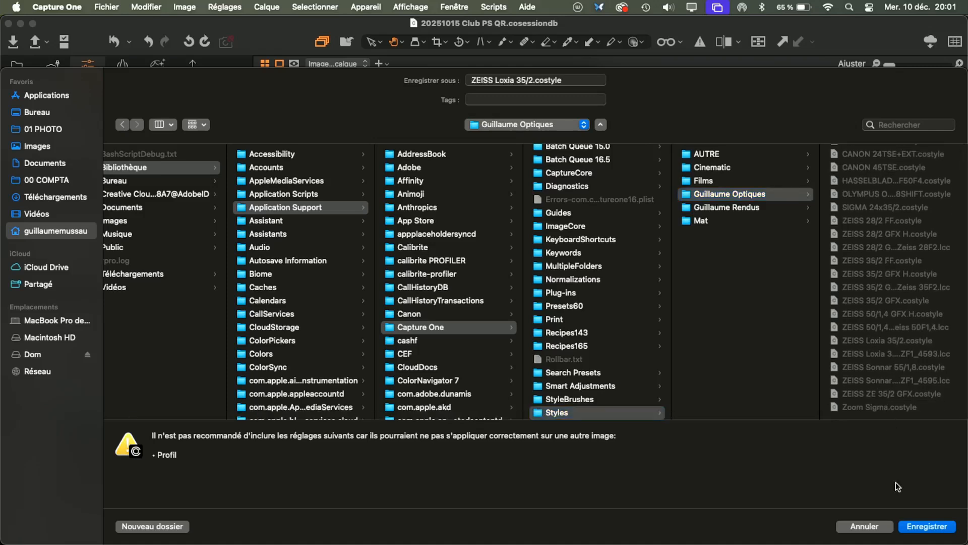
{"action": "left_click", "coordinate": [926, 527]}
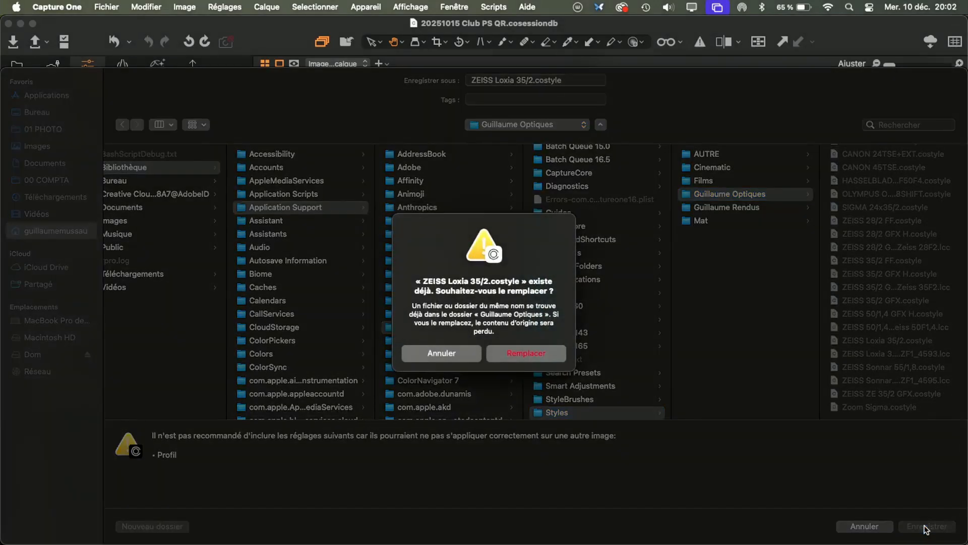
{"action": "left_click", "coordinate": [538, 354]}
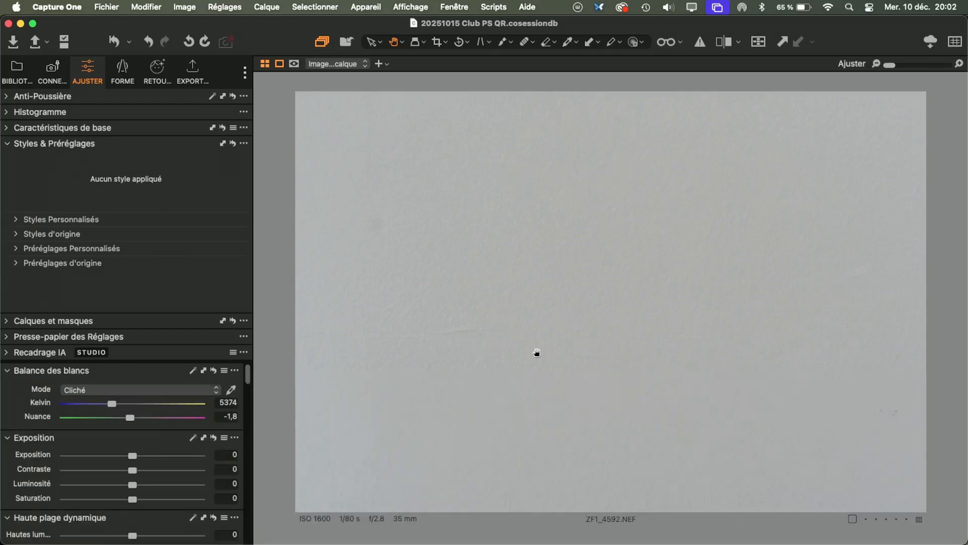
Return to the thumbnail browser and open the session "2025 Test matos perso".
{"action": "key", "text": "g"}
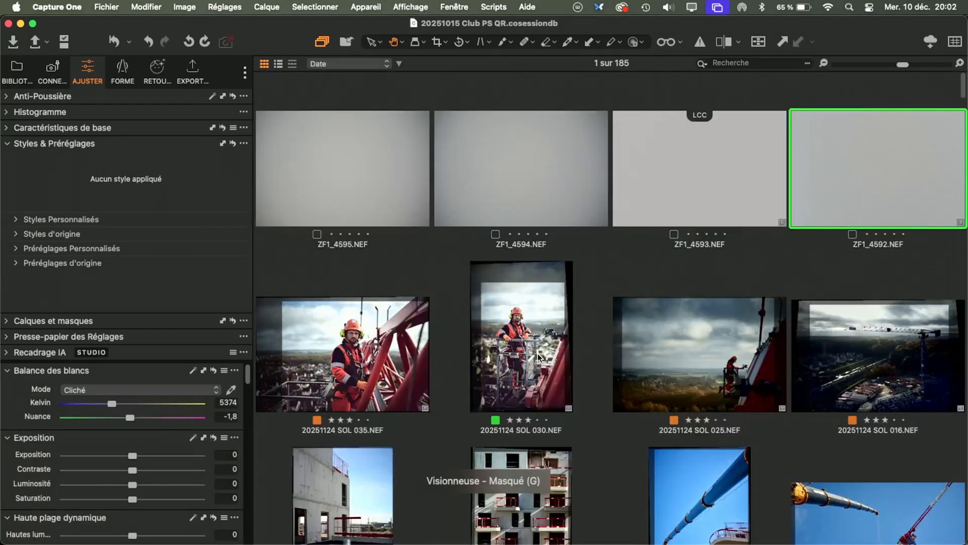
{"action": "scroll", "coordinate": [282, 458], "scroll_direction": "down", "scroll_amount": 3}
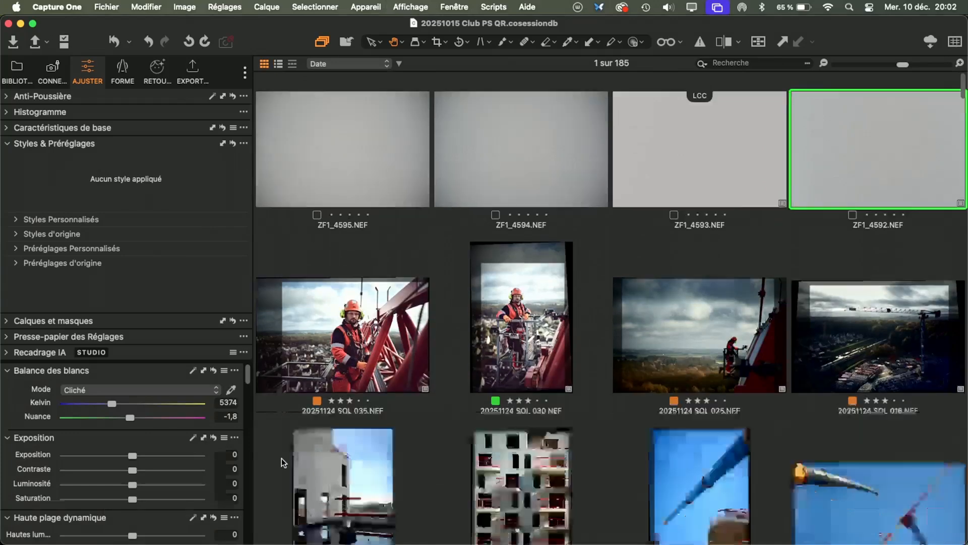
{"action": "scroll", "coordinate": [281, 458], "scroll_direction": "up", "scroll_amount": 3}
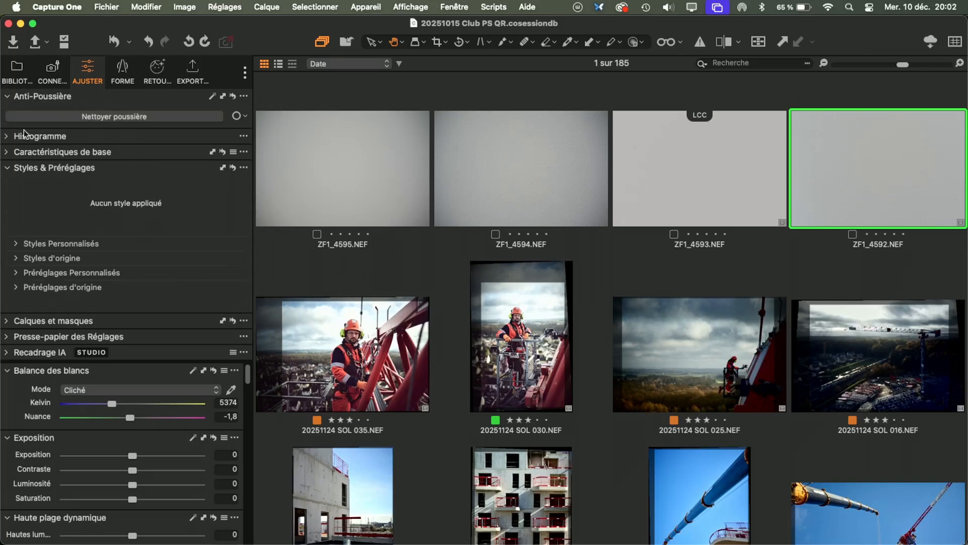
{"action": "left_click", "coordinate": [15, 69]}
{"action": "left_click", "coordinate": [89, 114]}
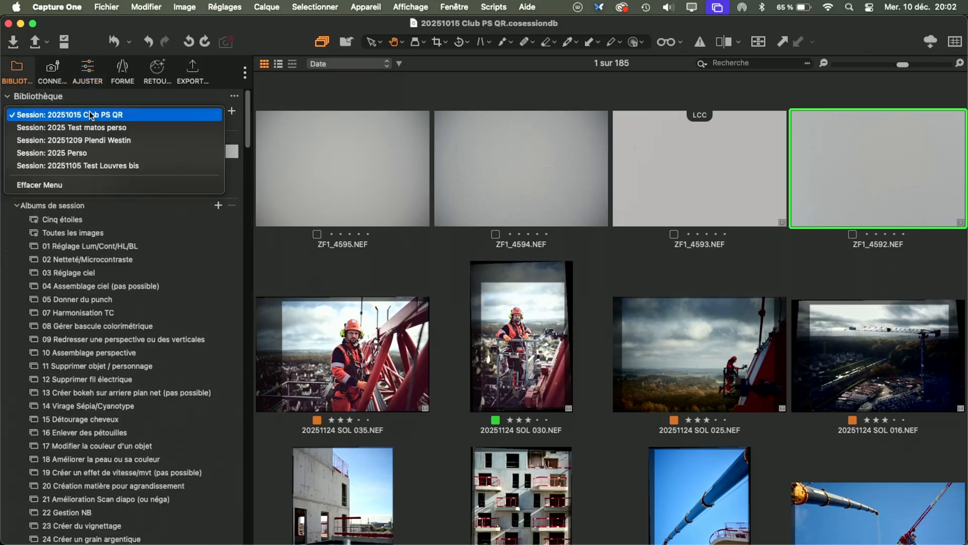
{"action": "left_click", "coordinate": [96, 127]}
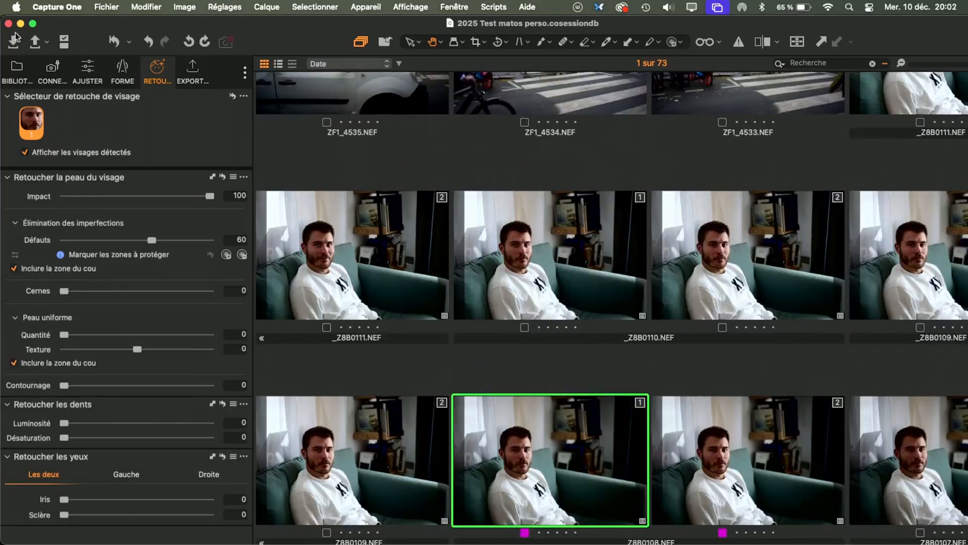
Narrow the LA-EA5 Adapter images with a 35 mm focal length filter and select ZF1_4577.NEF.
{"action": "left_click", "coordinate": [17, 68]}
{"action": "scroll", "coordinate": [83, 301], "scroll_direction": "down", "scroll_amount": 15}
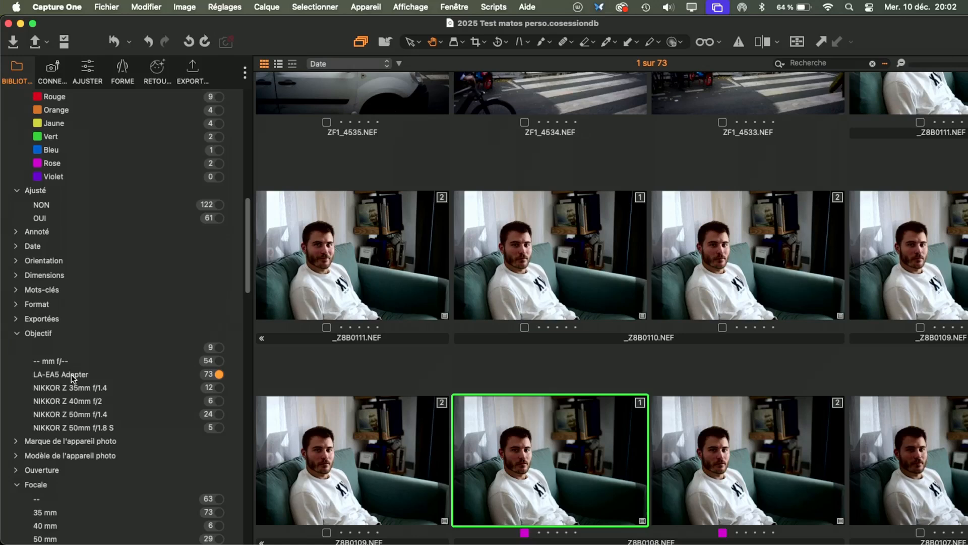
{"action": "scroll", "coordinate": [116, 358], "scroll_direction": "down", "scroll_amount": 5}
{"action": "left_click", "coordinate": [117, 355]}
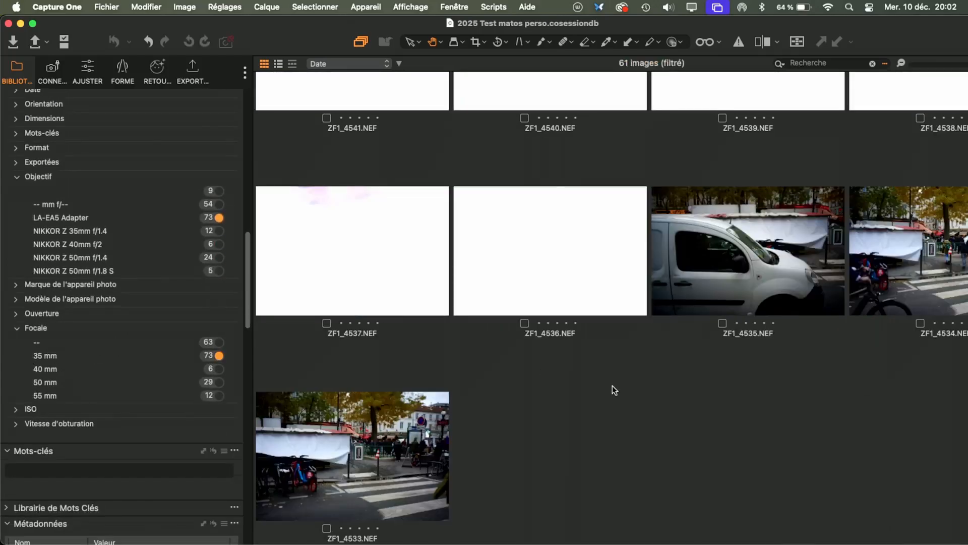
{"action": "scroll", "coordinate": [614, 388], "scroll_direction": "up", "scroll_amount": 10}
{"action": "scroll", "coordinate": [612, 385], "scroll_direction": "up", "scroll_amount": 10}
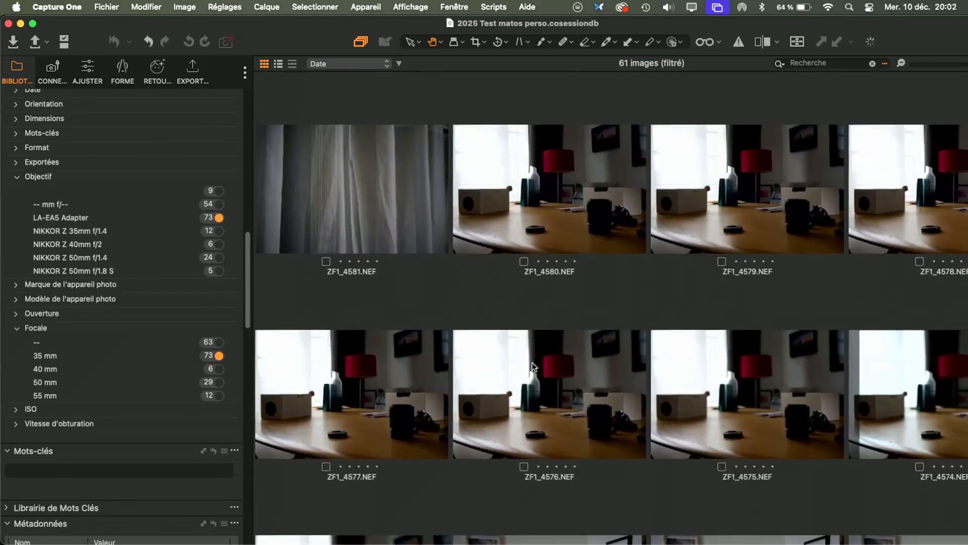
{"action": "left_click", "coordinate": [520, 367]}
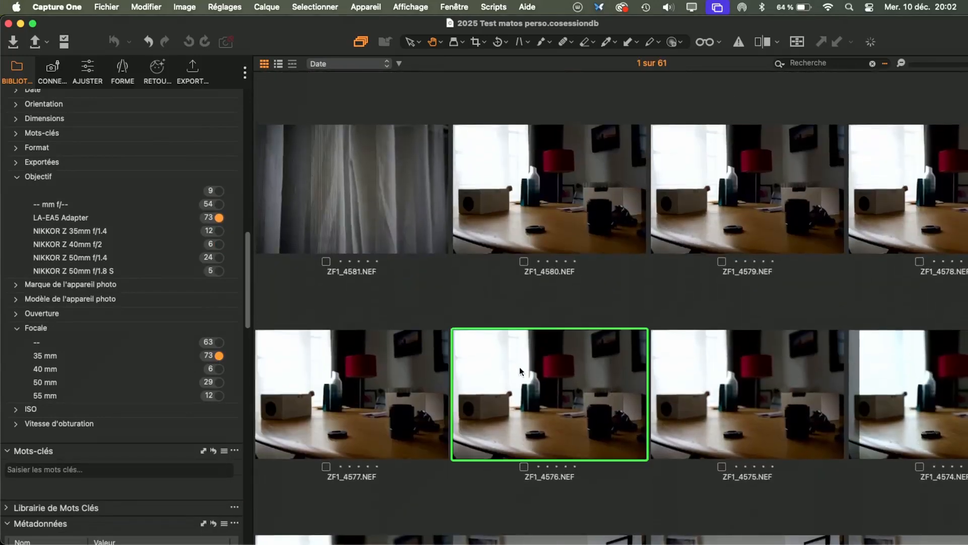
{"action": "left_click", "coordinate": [353, 363]}
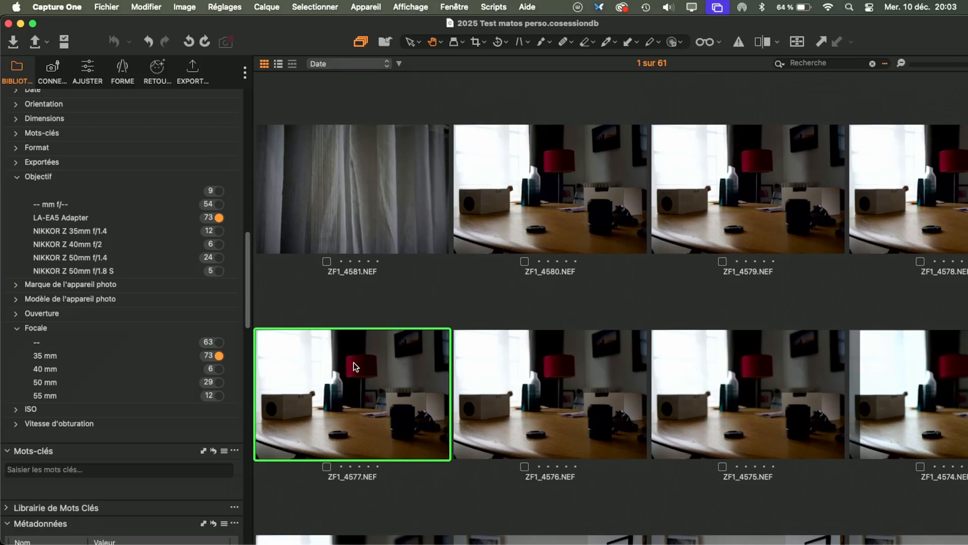
Select all the filtered images and apply the custom style "ZEISS Loxia 35:2" from the personal optics styles folder.
{"action": "left_click", "coordinate": [87, 67]}
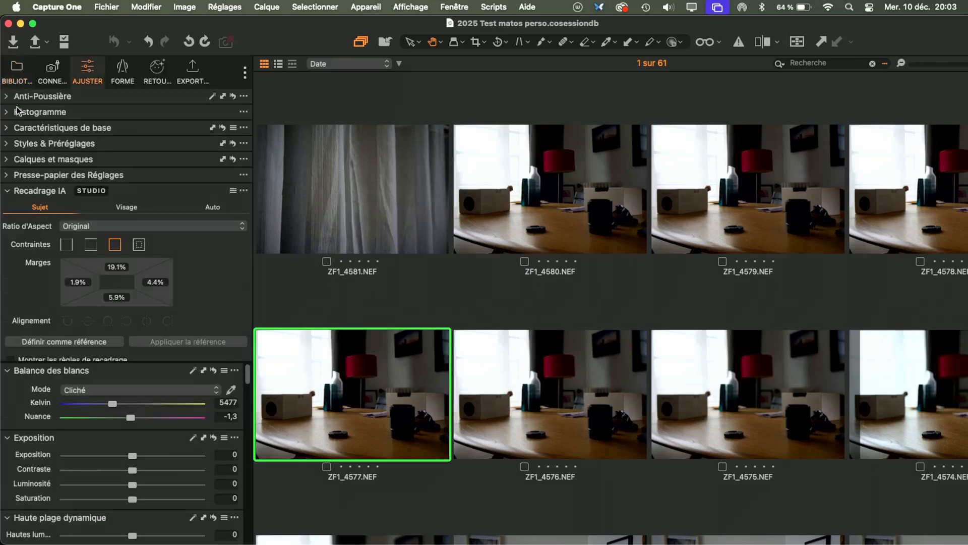
{"action": "left_click", "coordinate": [7, 144]}
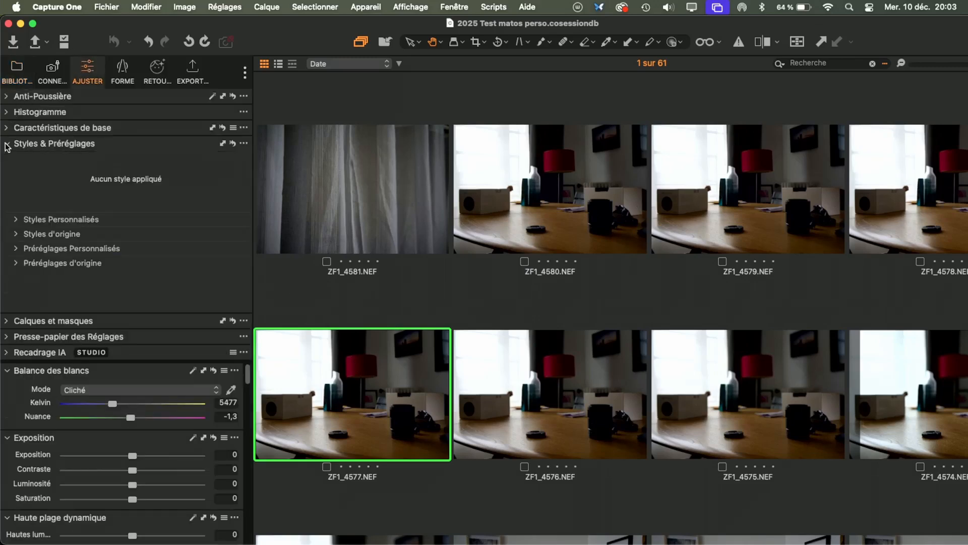
{"action": "left_click", "coordinate": [16, 219]}
{"action": "scroll", "coordinate": [49, 261], "scroll_direction": "down", "scroll_amount": 3}
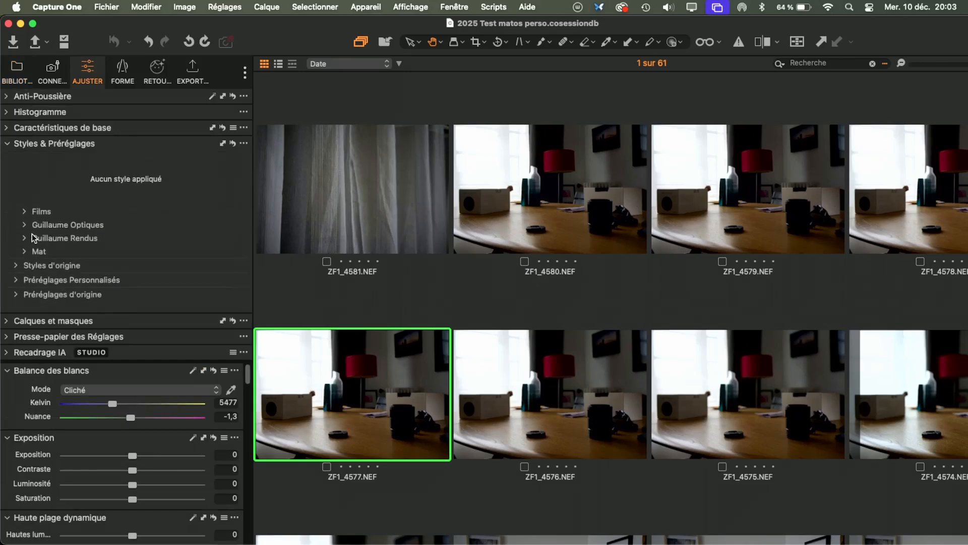
{"action": "left_click", "coordinate": [365, 165]}
{"action": "key", "text": "super+a"}
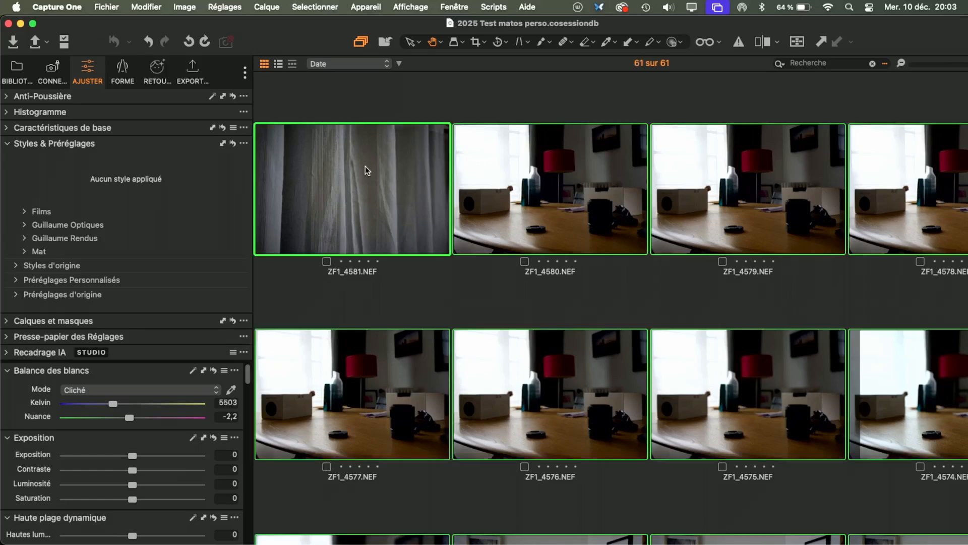
{"action": "left_click", "coordinate": [23, 225]}
{"action": "scroll", "coordinate": [87, 265], "scroll_direction": "down", "scroll_amount": 3}
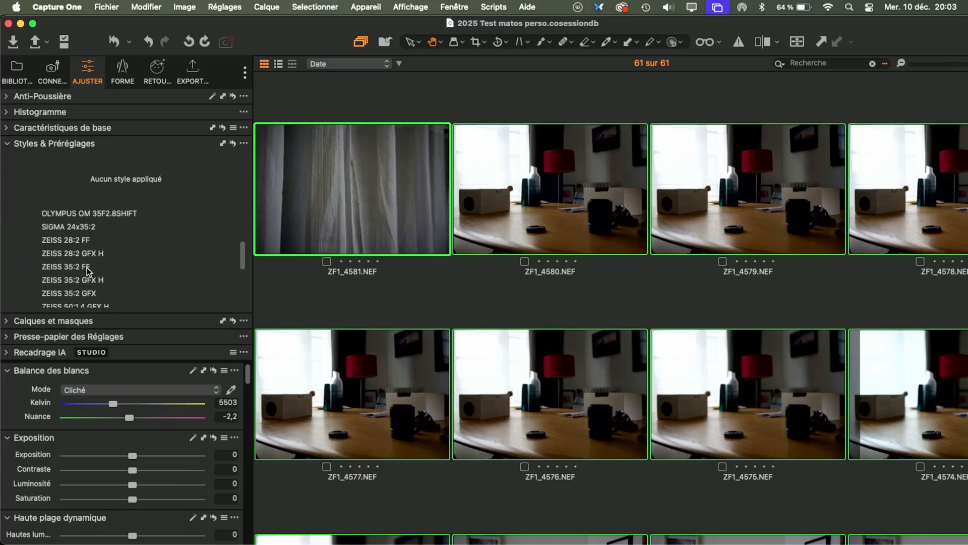
{"action": "scroll", "coordinate": [87, 267], "scroll_direction": "down", "scroll_amount": 2}
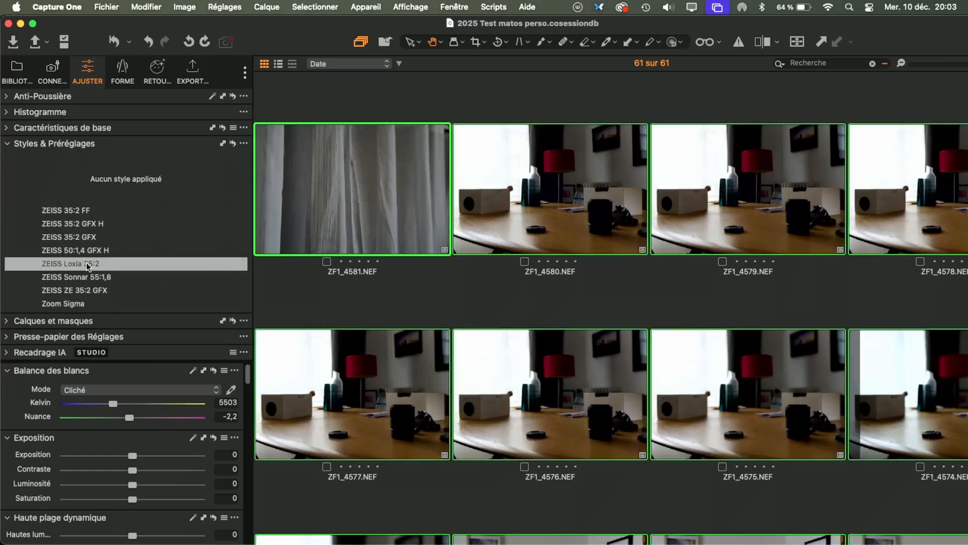
{"action": "left_click", "coordinate": [86, 262]}
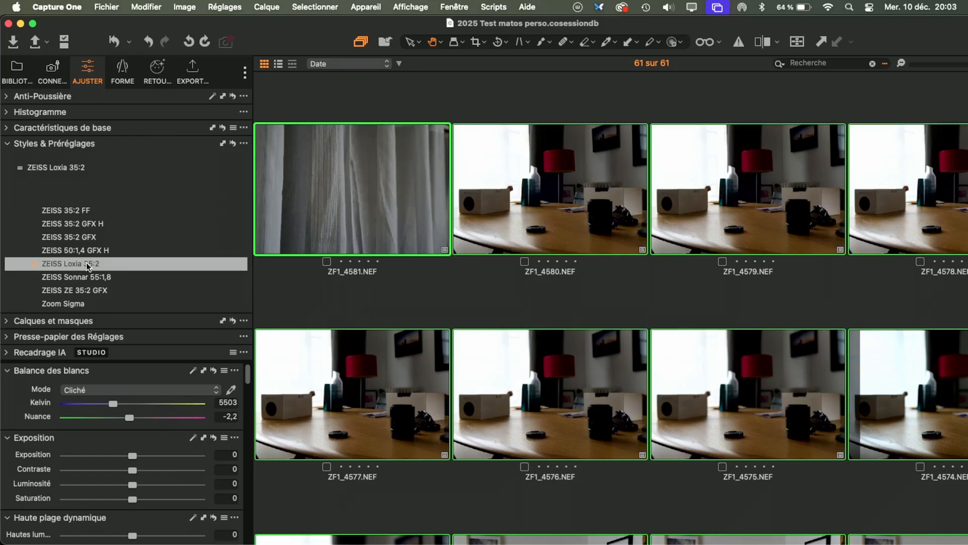
Compare ZF1_4580.NEF before and after its corrections in the viewer, and return to the thumbnails.
{"action": "left_click", "coordinate": [472, 296]}
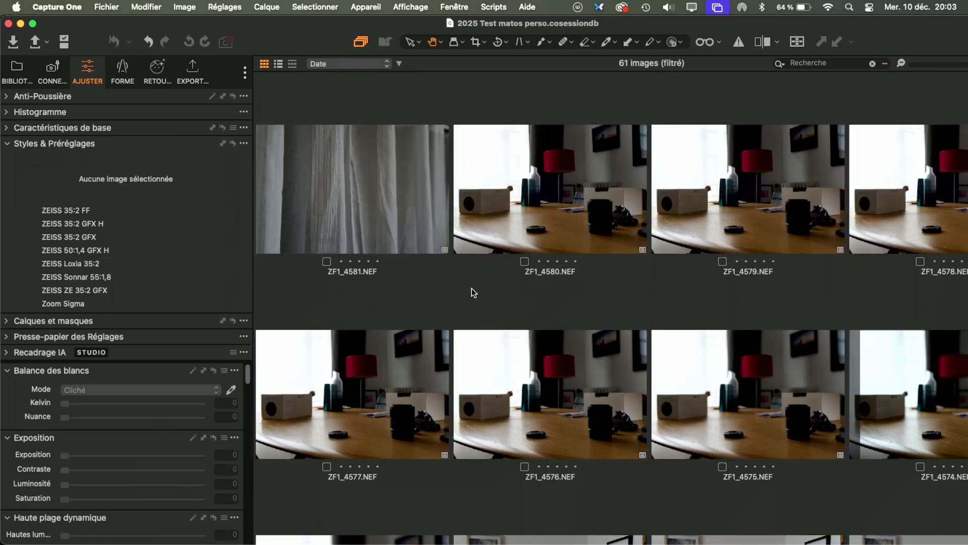
{"action": "double_click", "coordinate": [494, 211]}
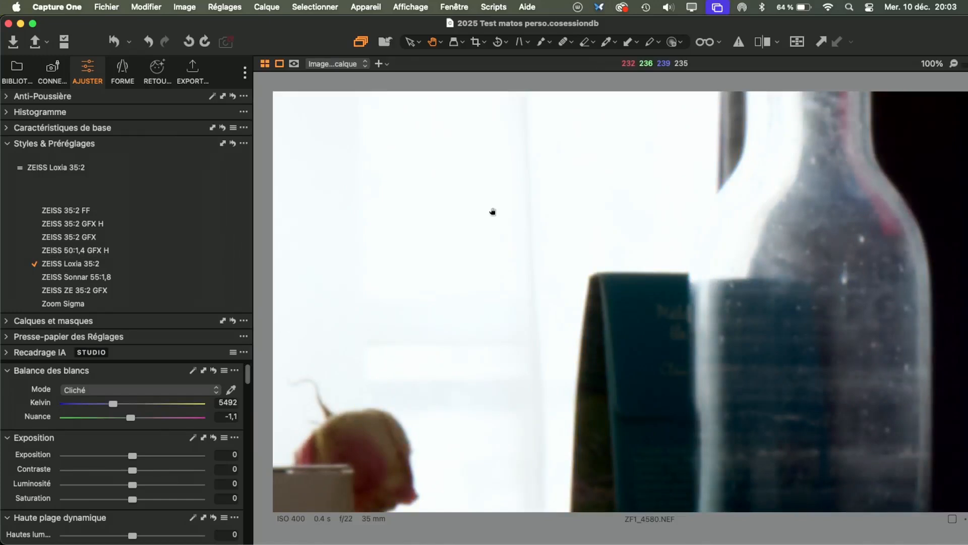
{"action": "key", "text": "y"}
{"action": "key", "text": "y"}
{"action": "key", "text": "y"}
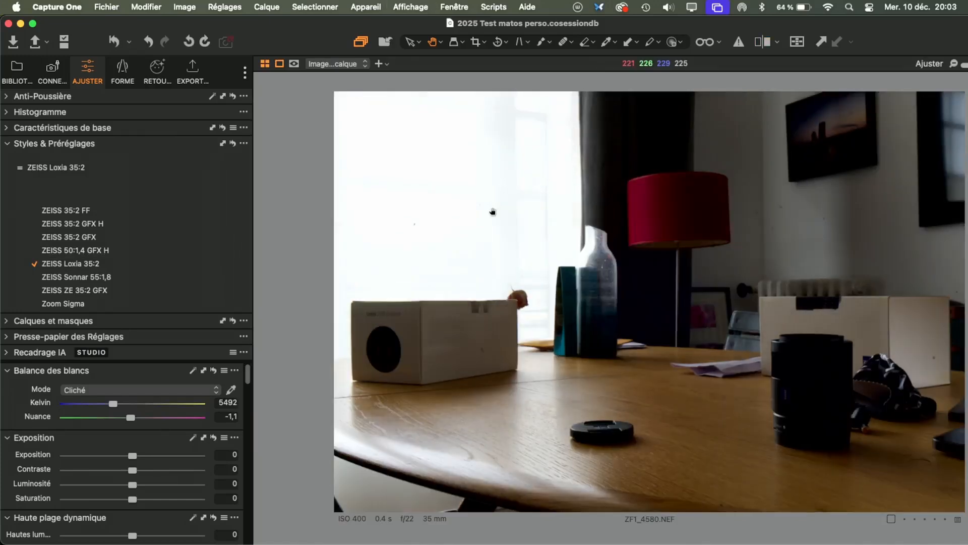
{"action": "key", "text": "y"}
{"action": "key", "text": "y"}
{"action": "key", "text": "y"}
{"action": "key", "text": "y"}
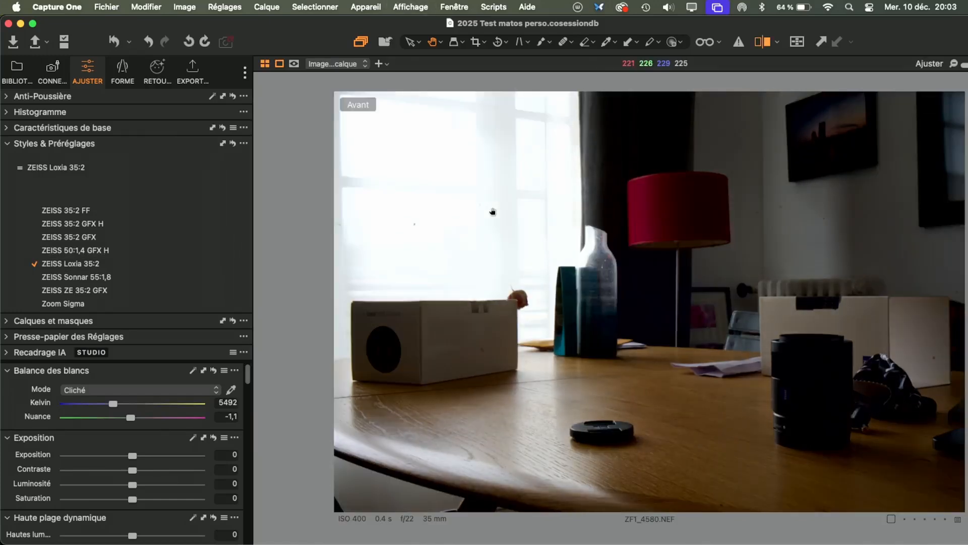
{"action": "key", "text": "y"}
{"action": "key", "text": "y"}
{"action": "key", "text": "y"}
{"action": "key", "text": "y"}
{"action": "key", "text": "y"}
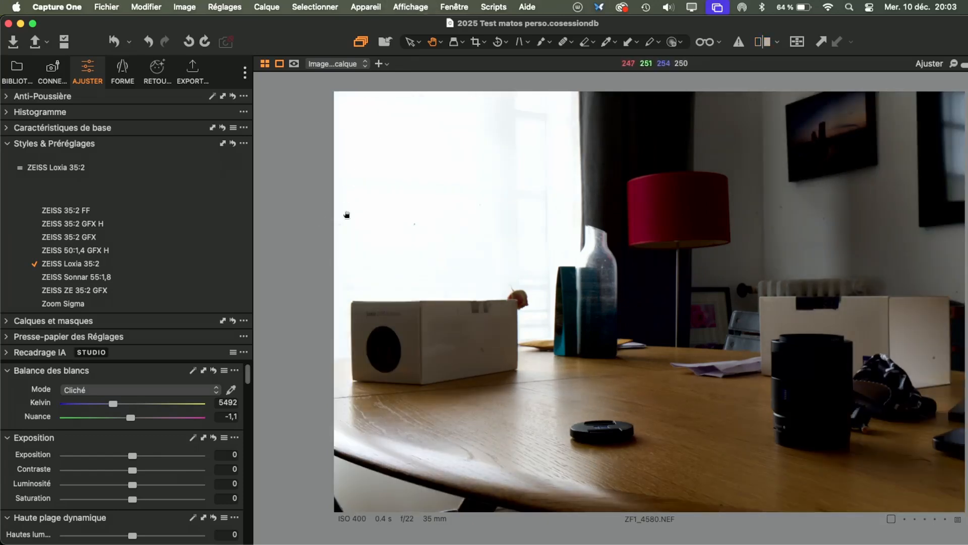
{"action": "key", "text": "y"}
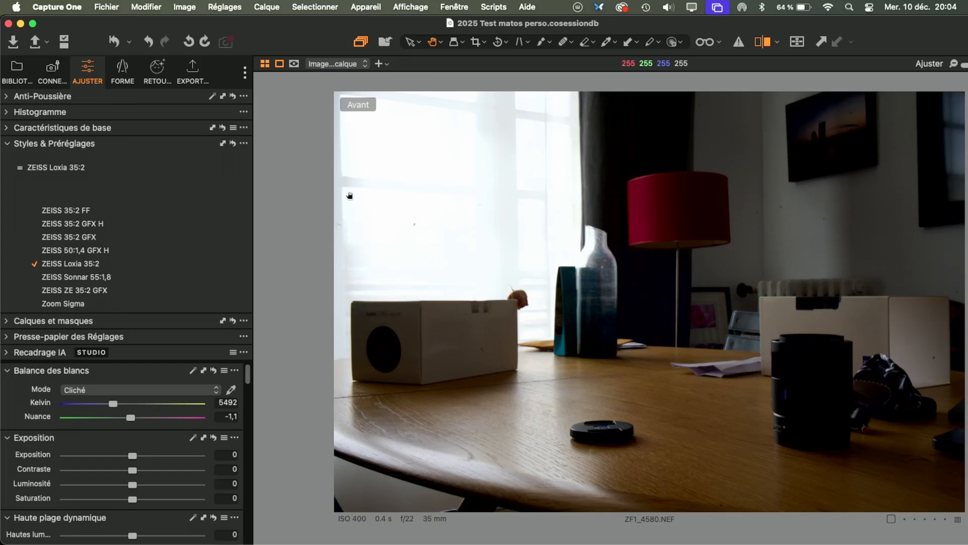
{"action": "key", "text": "alt+super+v"}
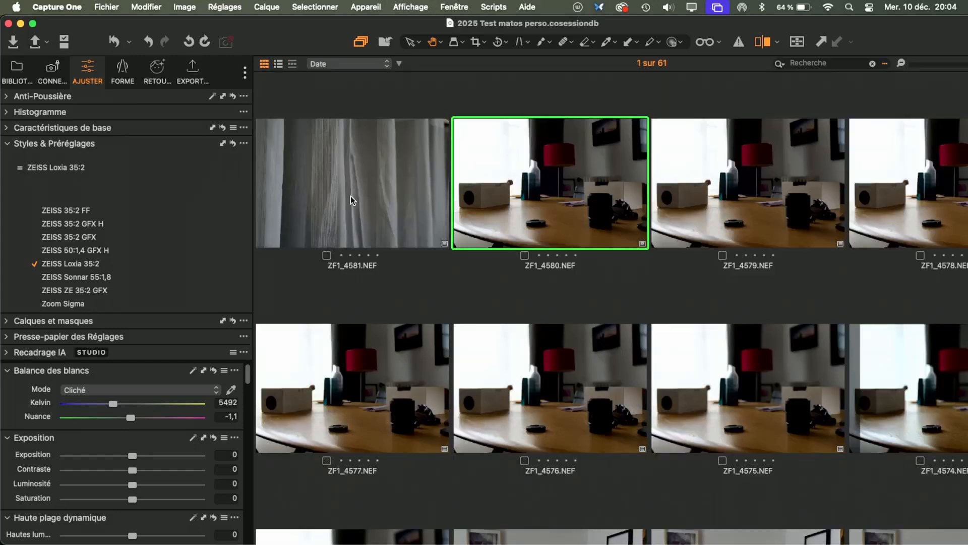